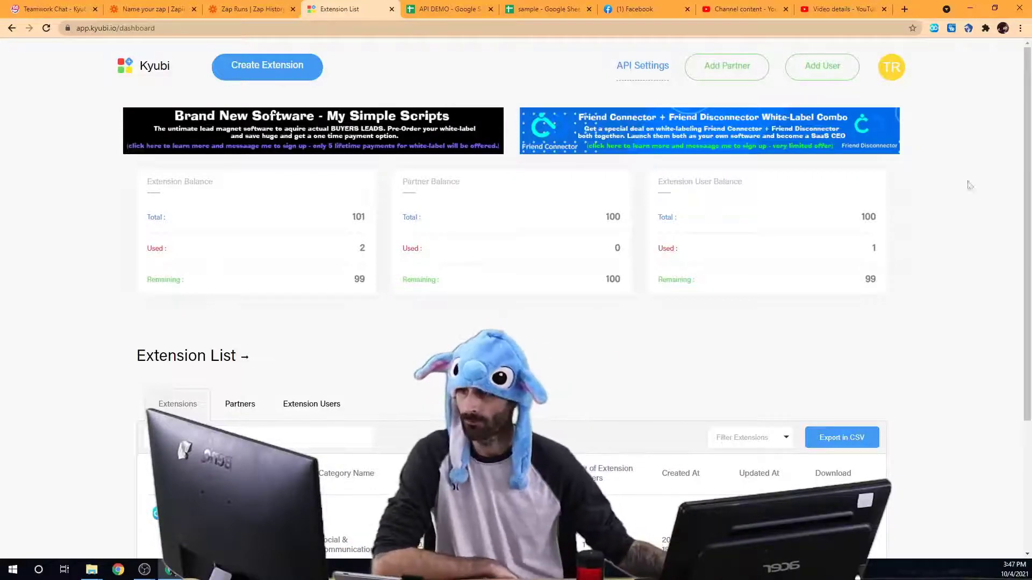
Step: Open the Create Users form from the Kyubi dashboard's Add User button
click(805, 68)
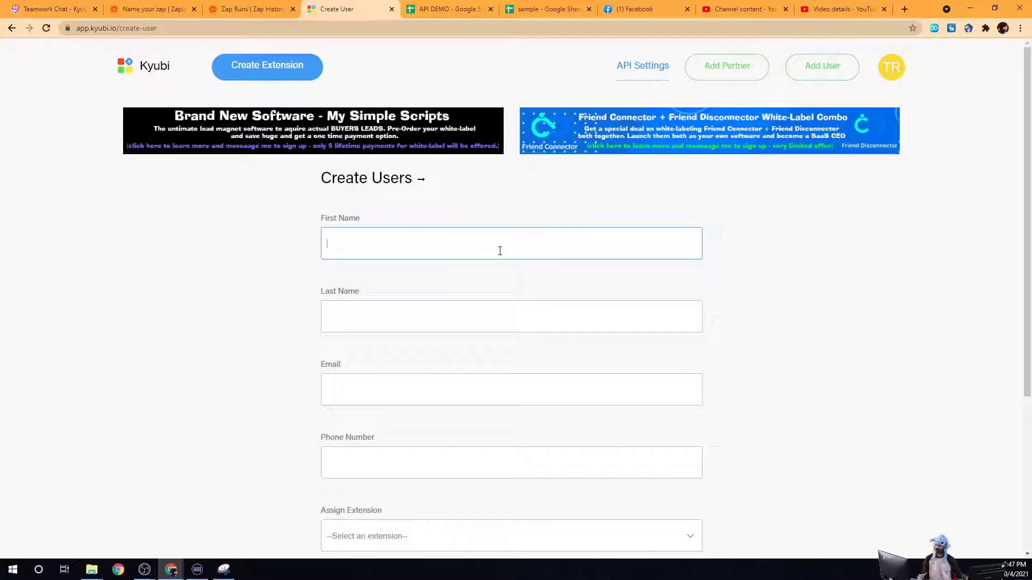
Step: Enter the new user's first name, last name and e-mail address in the form
scroll(499, 257, down, 2)
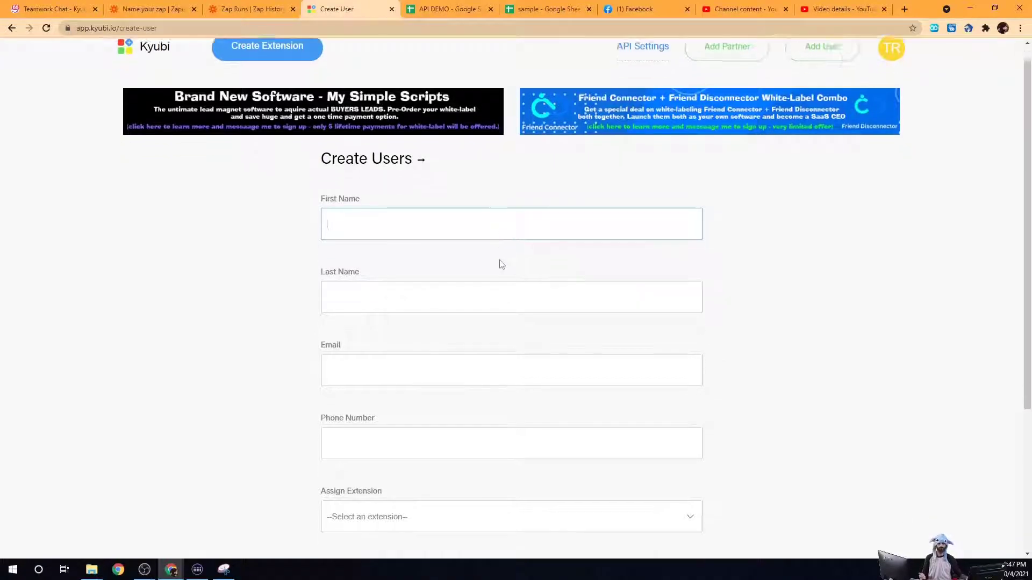
click(481, 217)
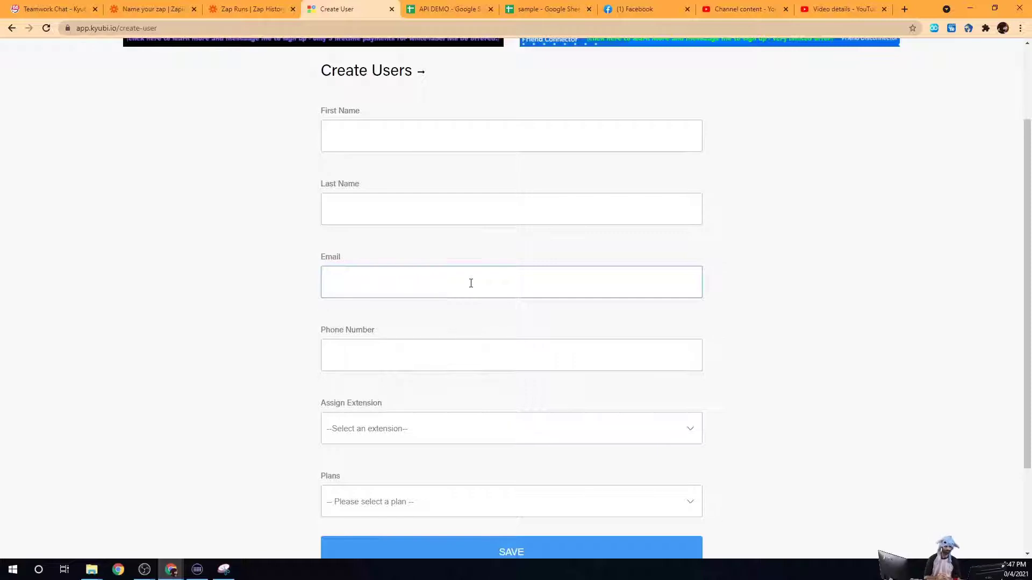
click(414, 365)
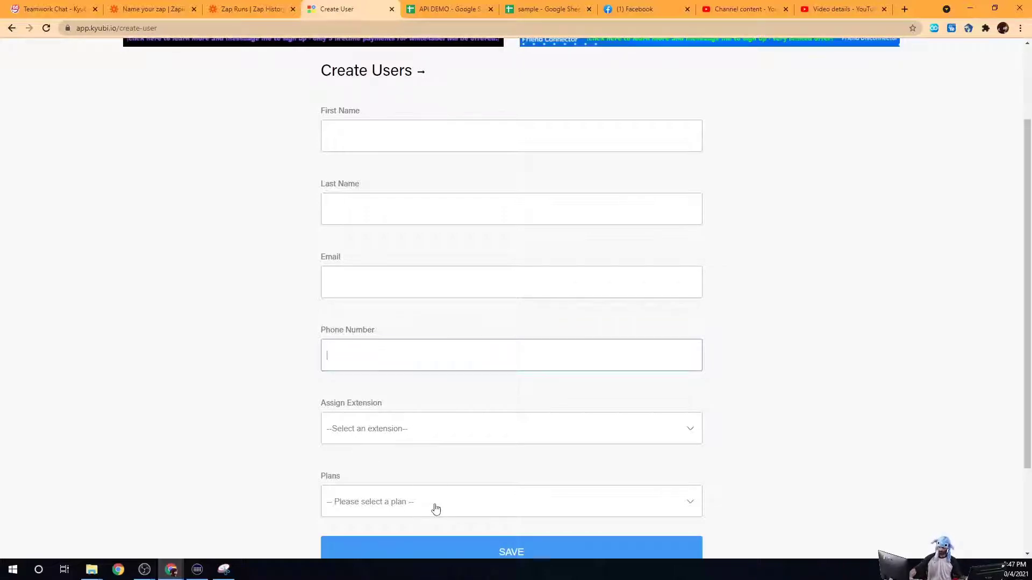
scroll(417, 460, up, 2)
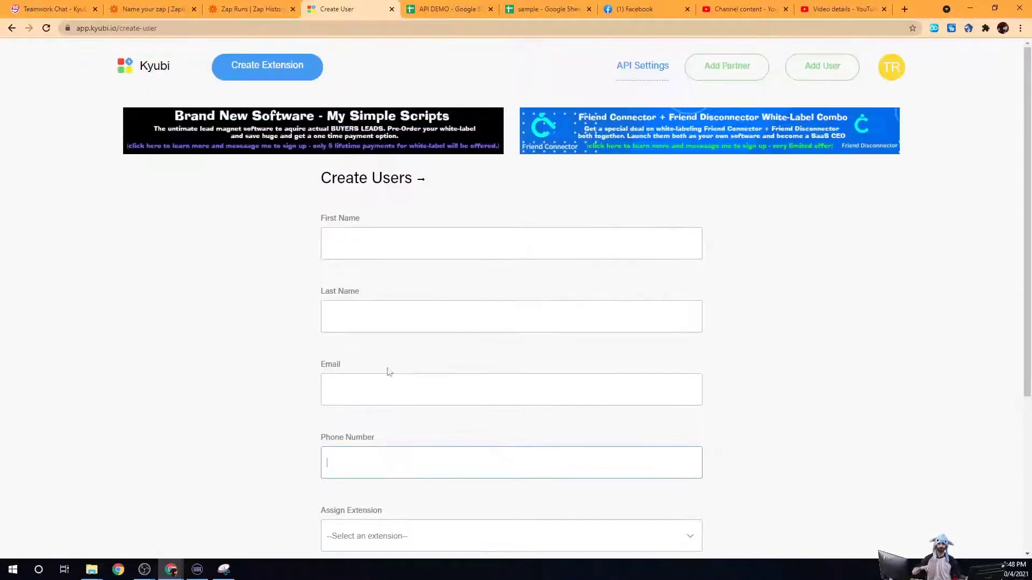
click(385, 240)
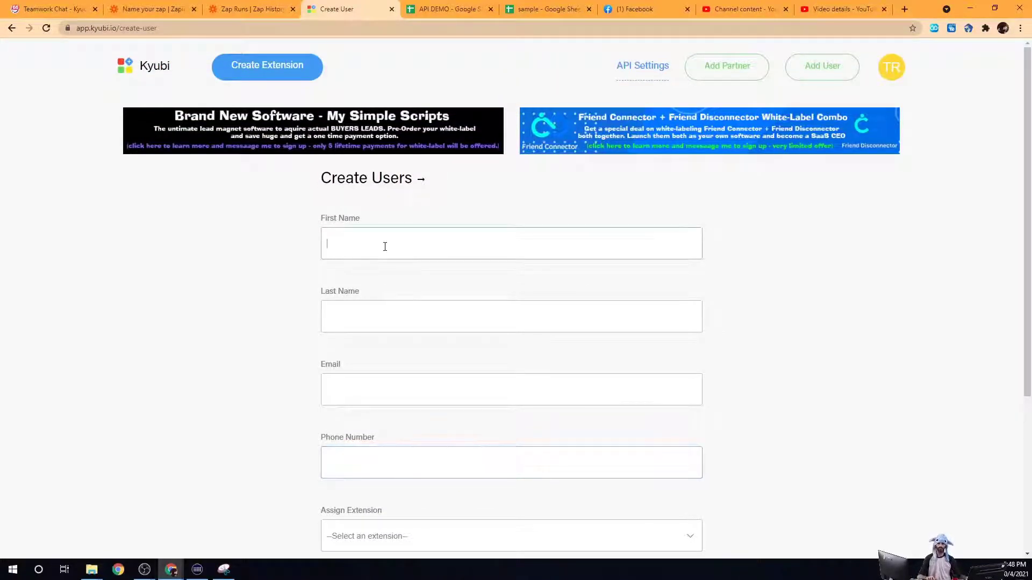
text(Testy)
key(Tab)
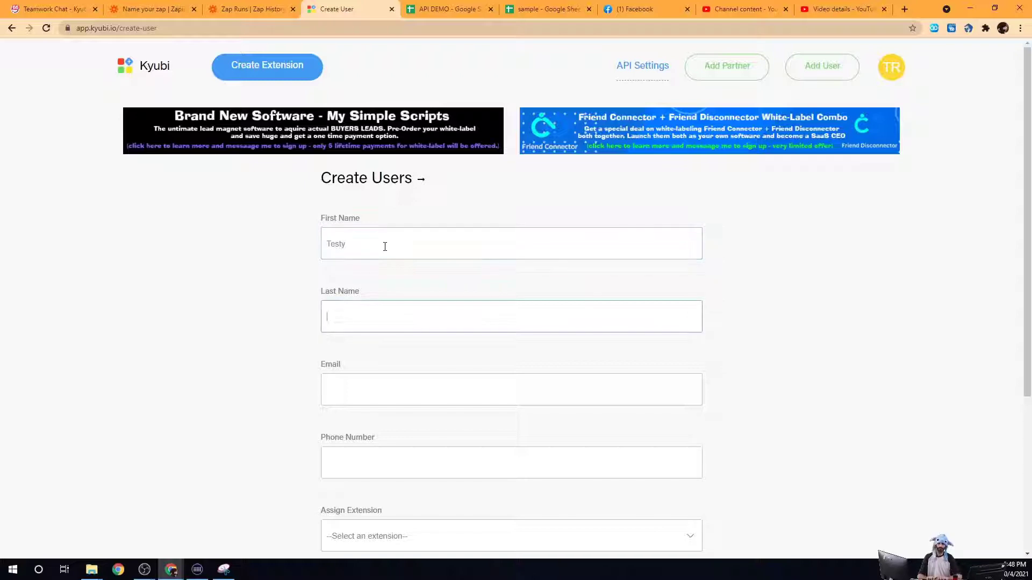
click(485, 384)
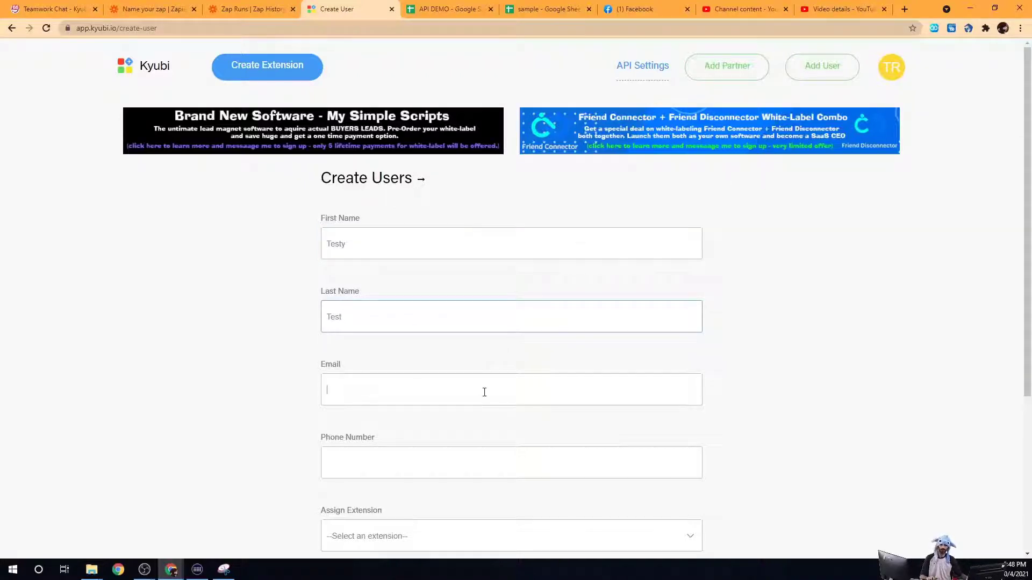
text(test@testy.com)
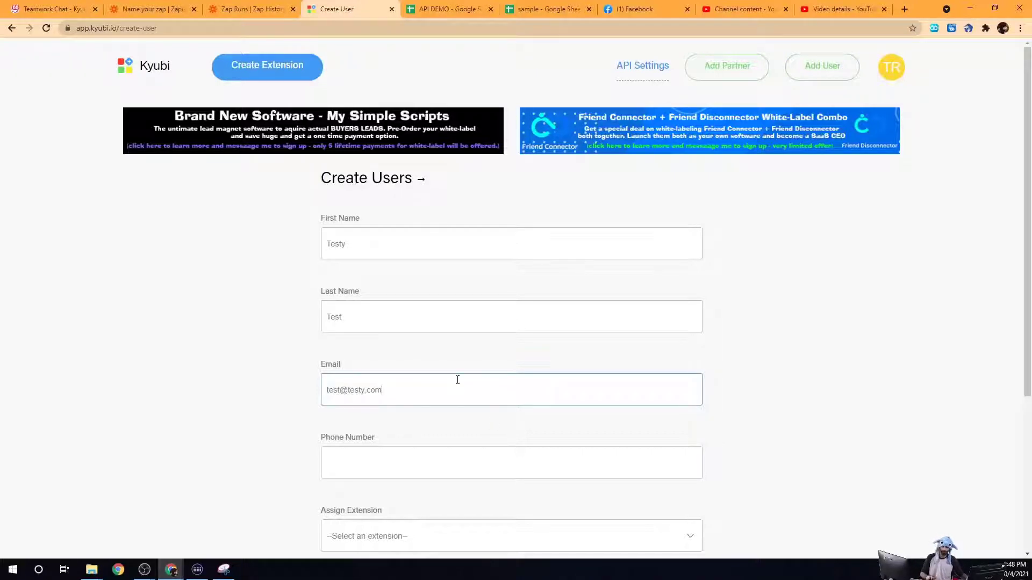
key(ctrl+shift+Left)
key(ctrl+shift+Left)
key(ctrl+shift+Left)
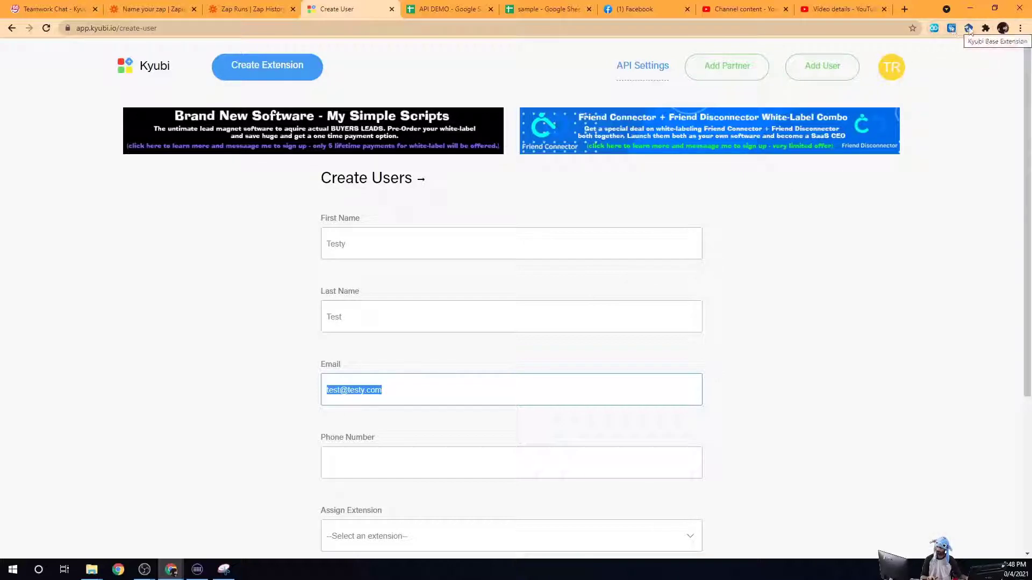
Step: Assign the Whatever (White labeled) extension and the Bronze plan to the user
scroll(502, 232, down, 3)
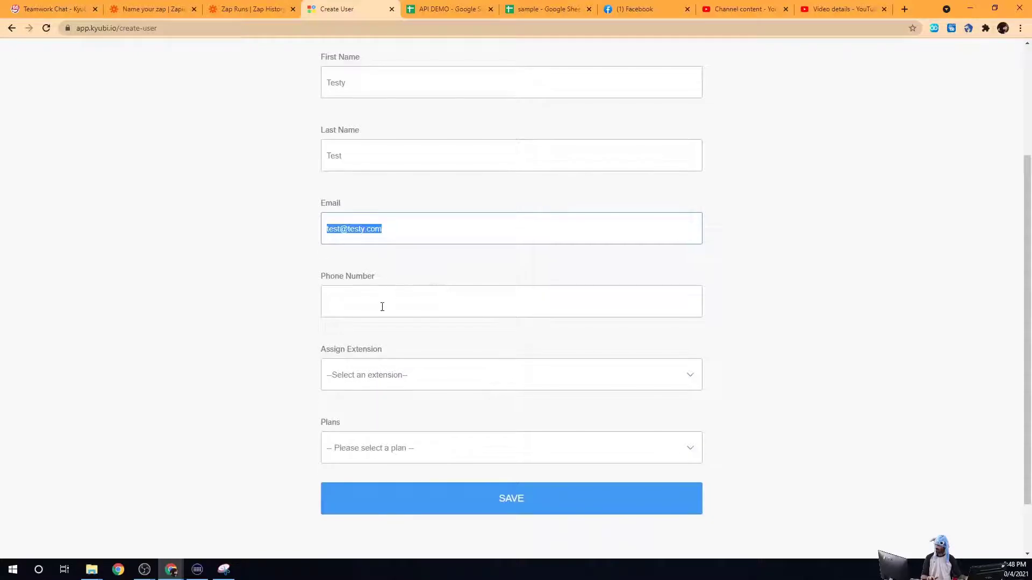
click(417, 375)
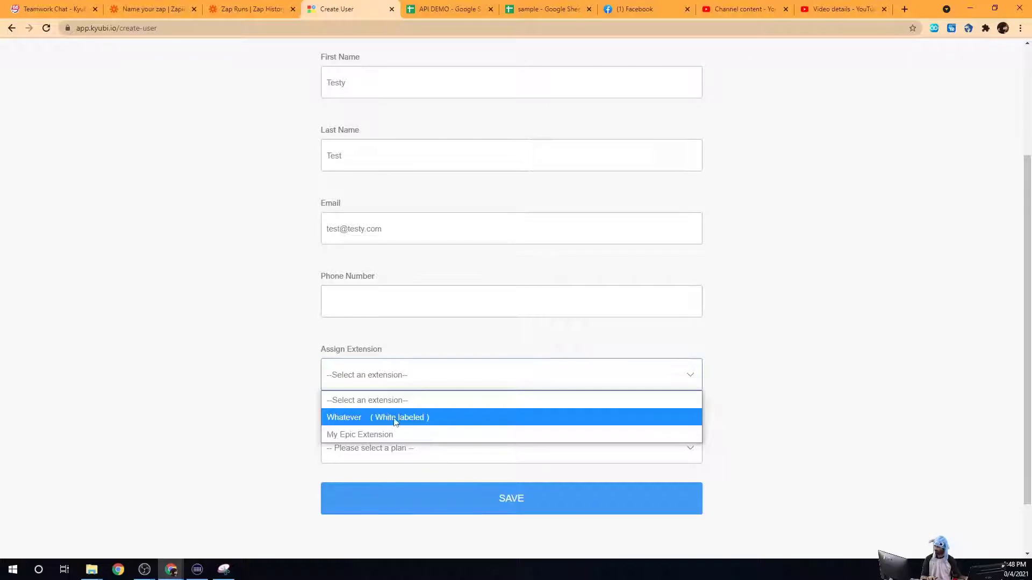
click(395, 421)
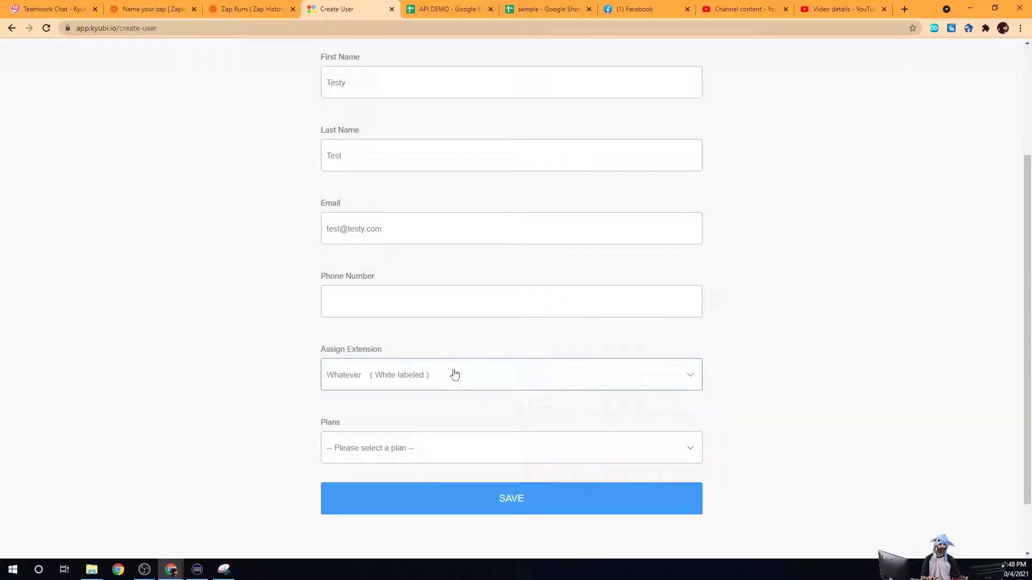
scroll(442, 373, down, 2)
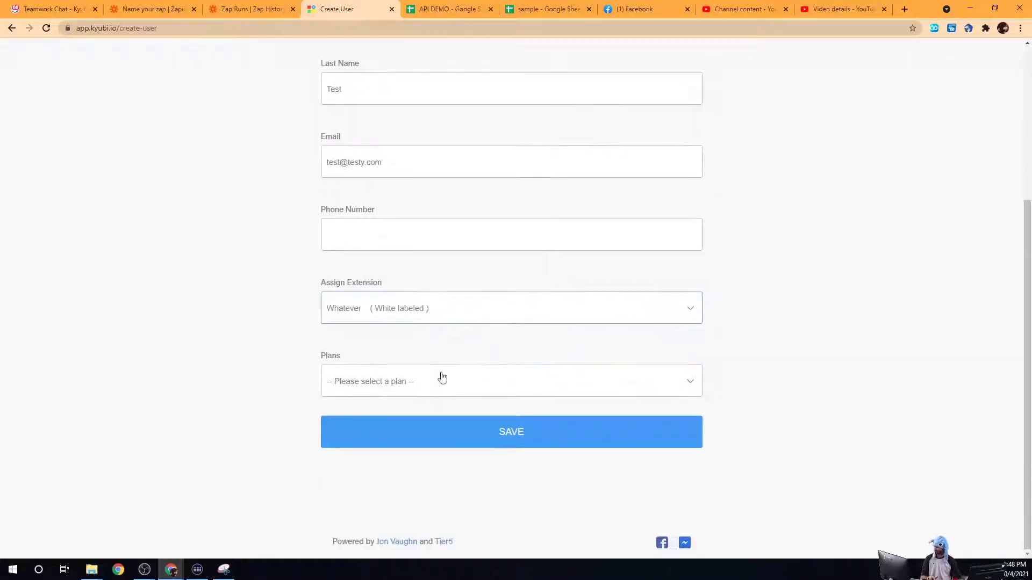
click(422, 383)
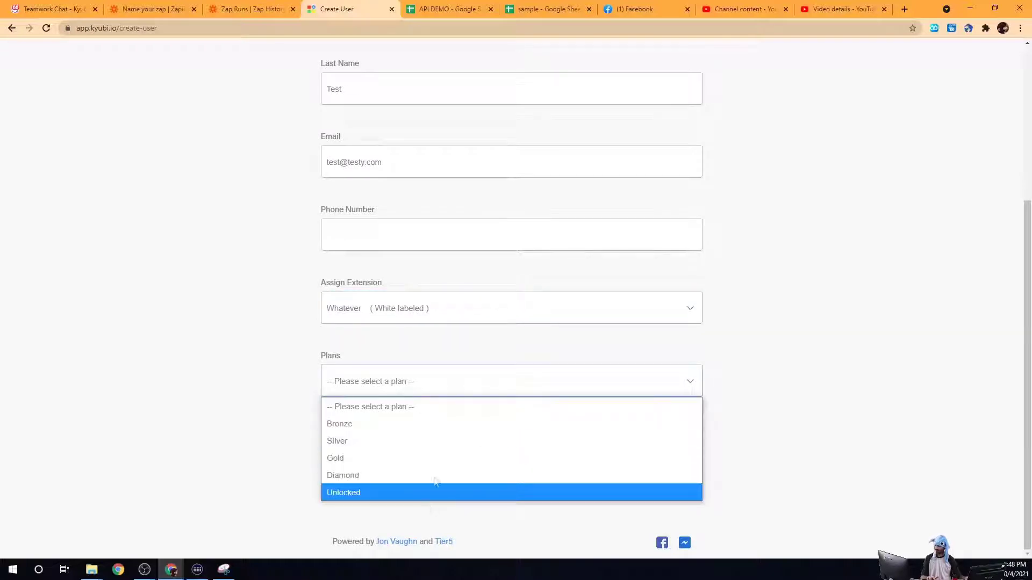
click(419, 434)
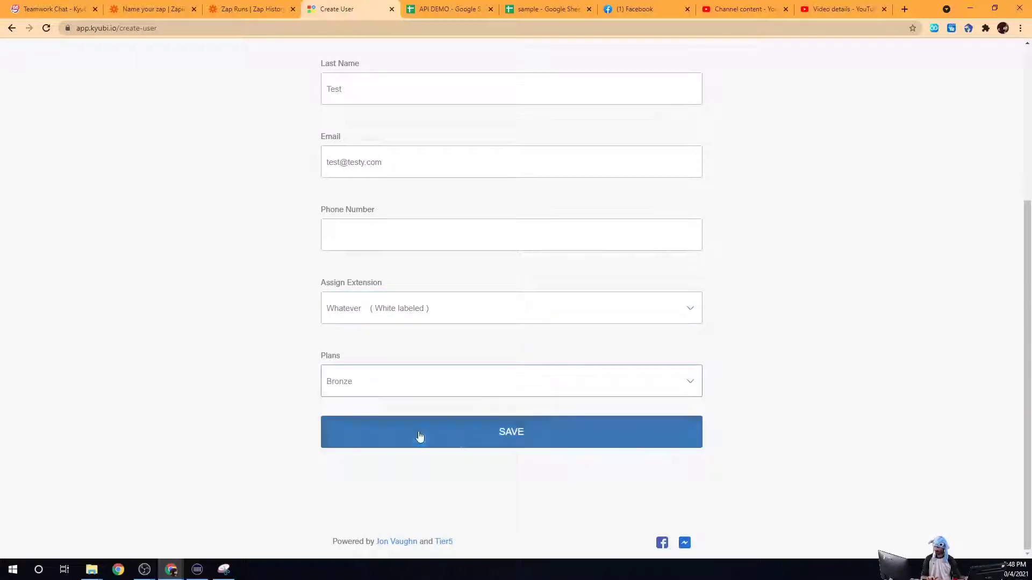
Step: Save the new user and load the unpacked Whatever_V_1.0.0 (1) extension from Downloads
click(511, 439)
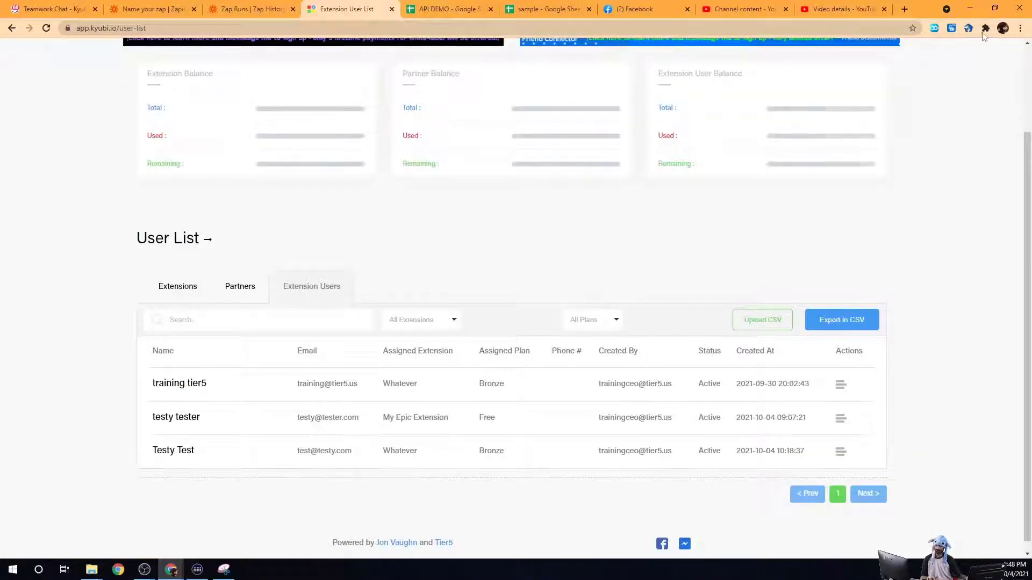
click(985, 28)
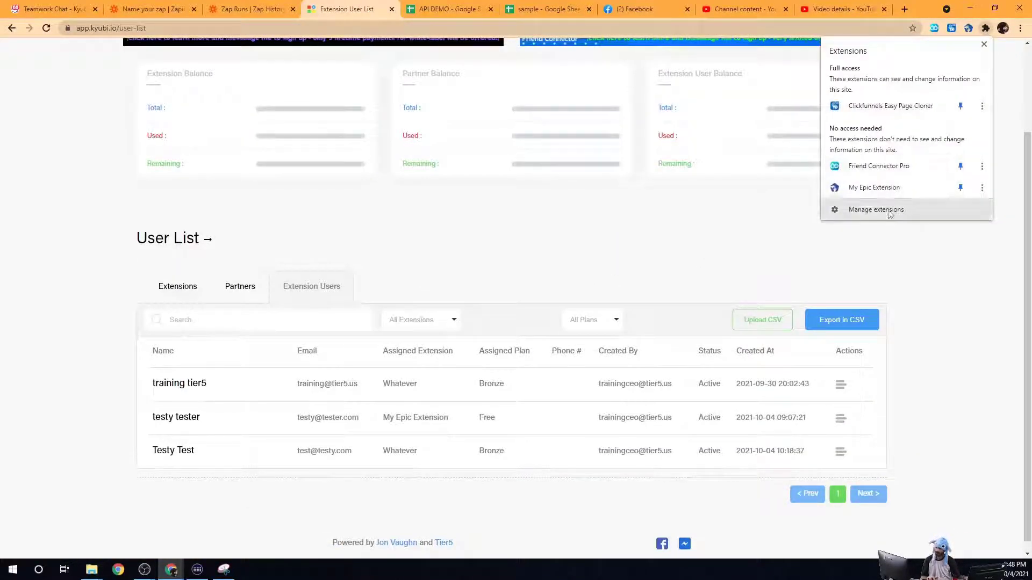
click(852, 209)
click(54, 86)
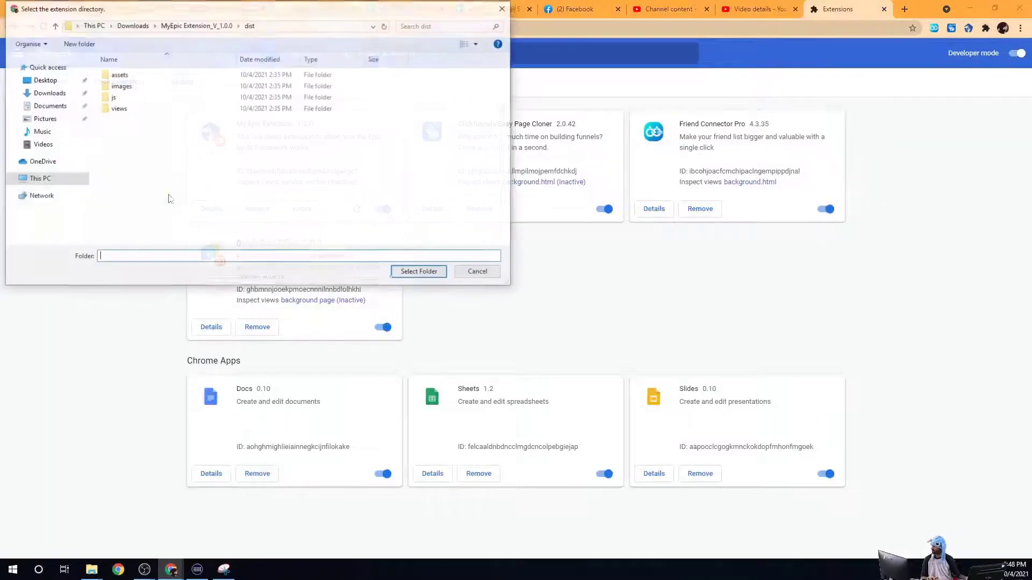
click(132, 27)
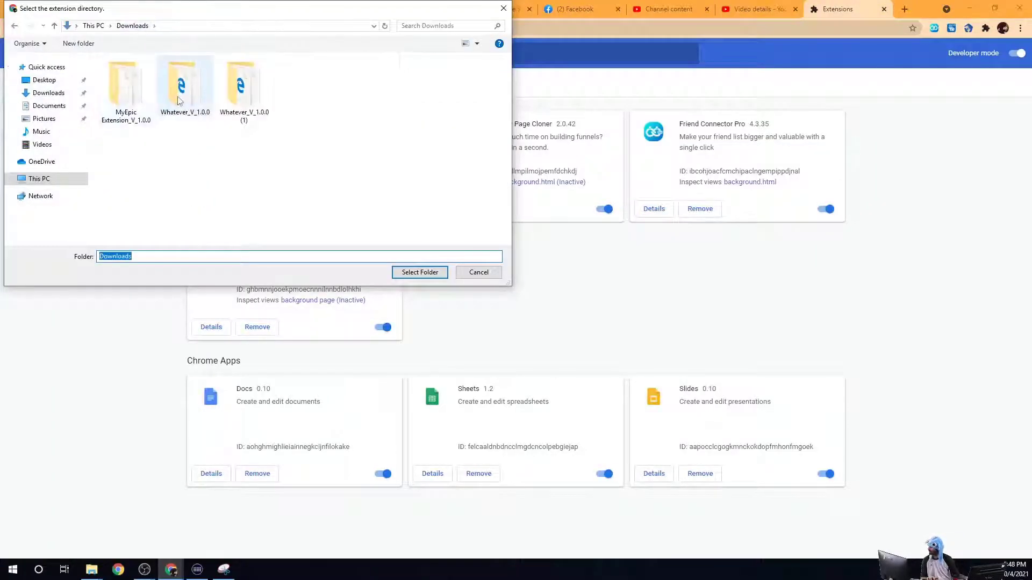
double_click(246, 102)
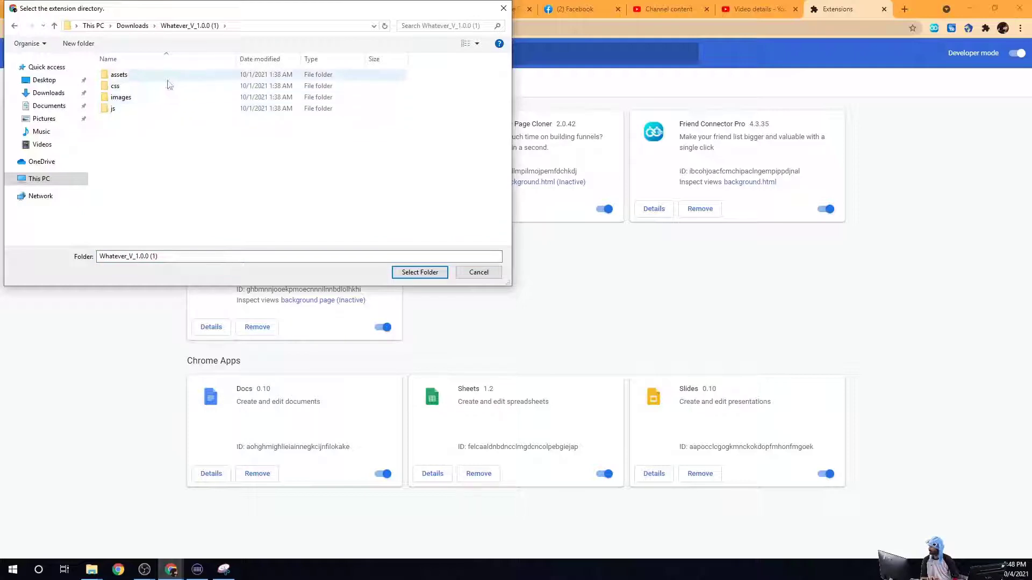
click(419, 272)
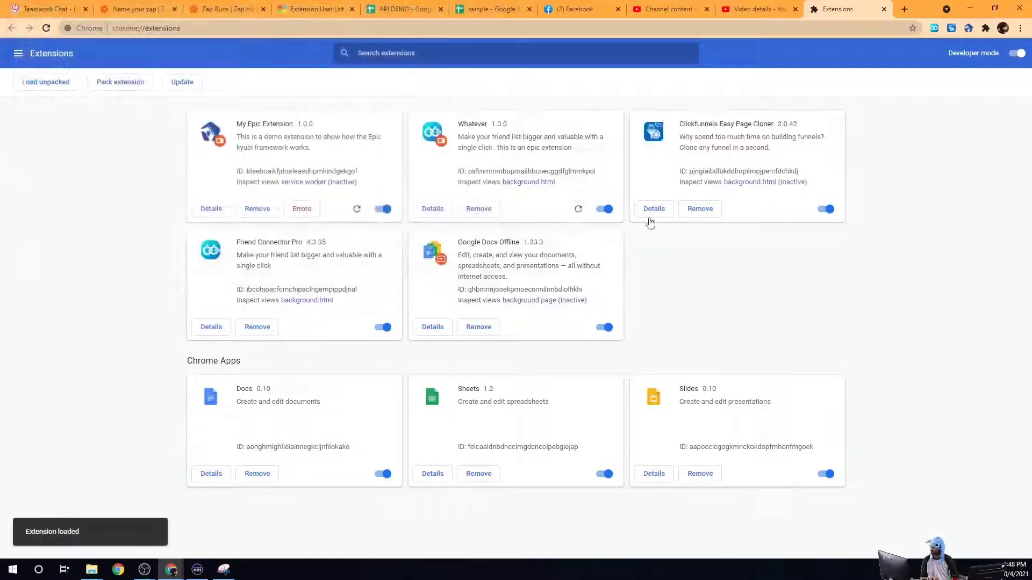
Step: Pin the Whatever extension to the Chrome toolbar
click(985, 29)
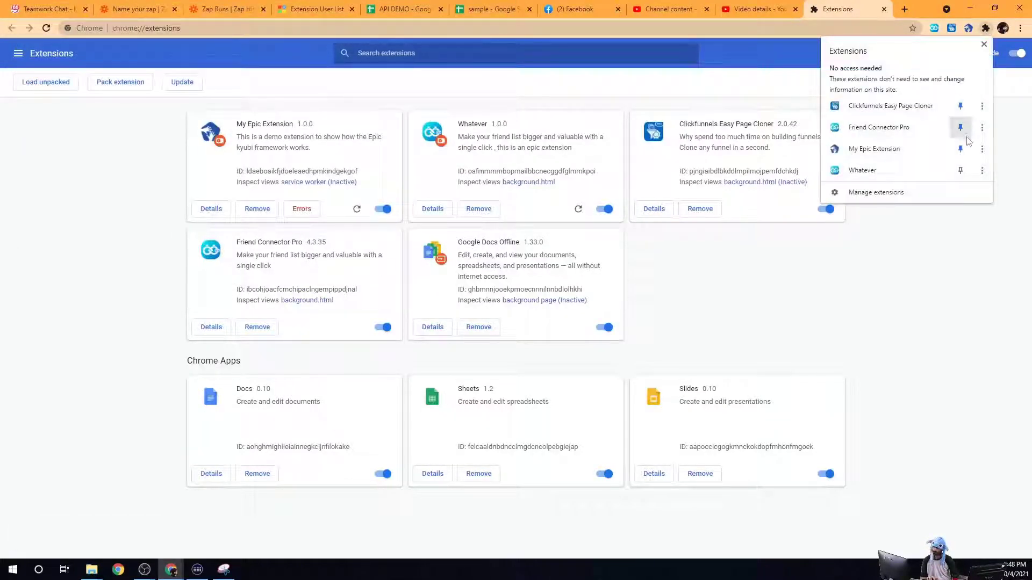
click(961, 171)
click(986, 28)
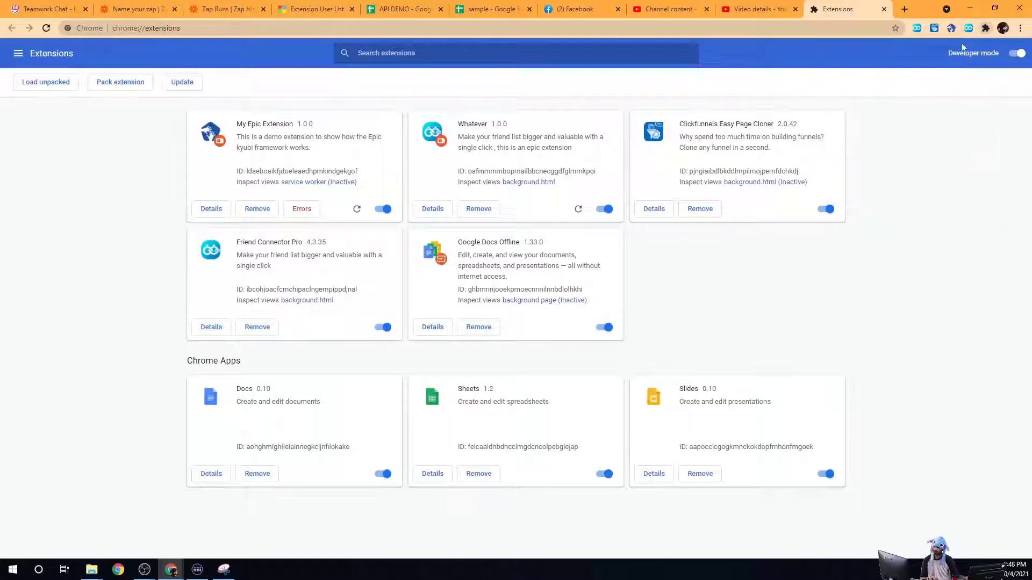
Step: Log the Whatever extension on Facebook into the new user's account, then return to the Extension User List
click(576, 6)
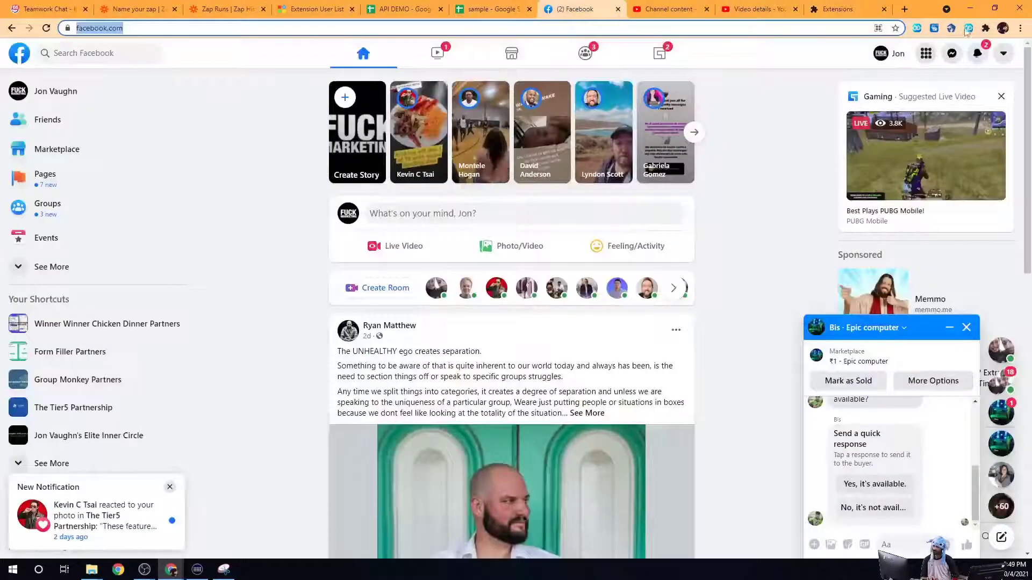
click(969, 28)
click(855, 184)
text(test@testy.com)
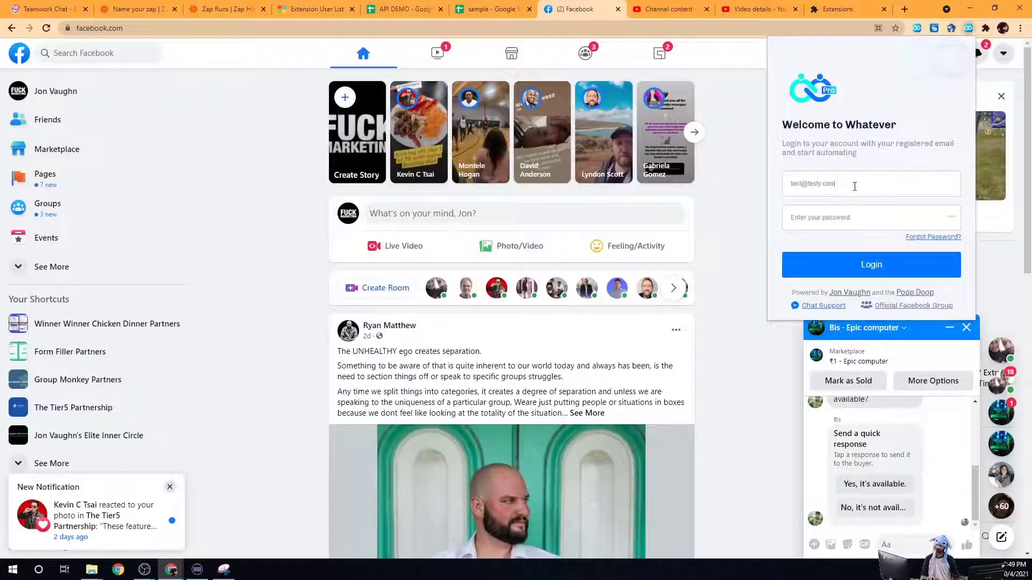
click(843, 215)
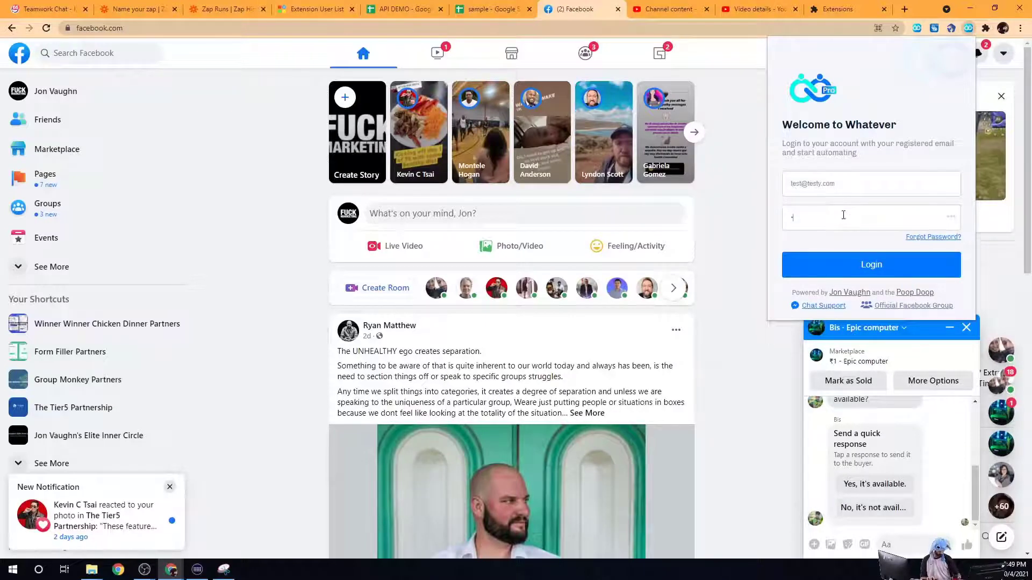
text(test)
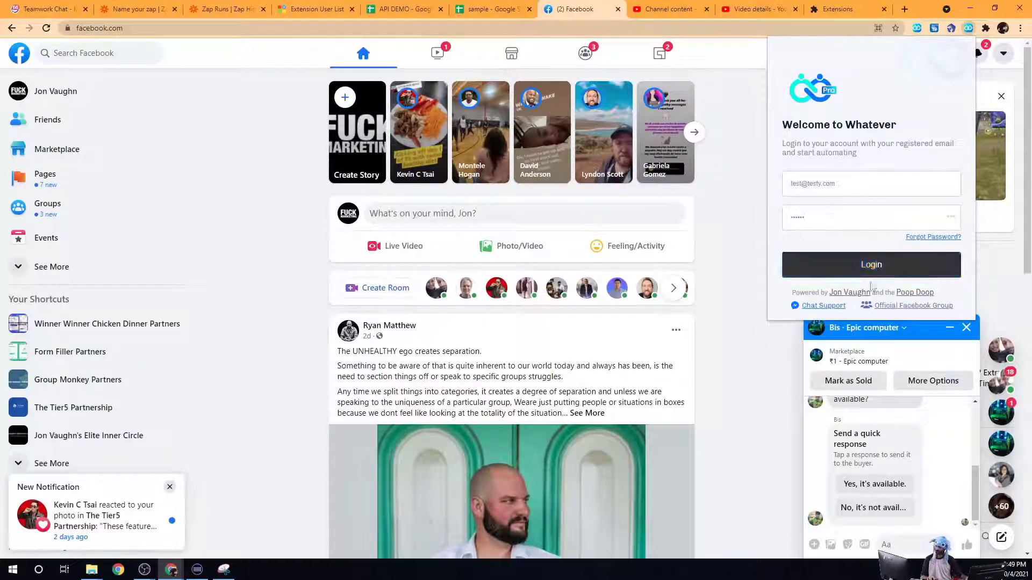
click(878, 271)
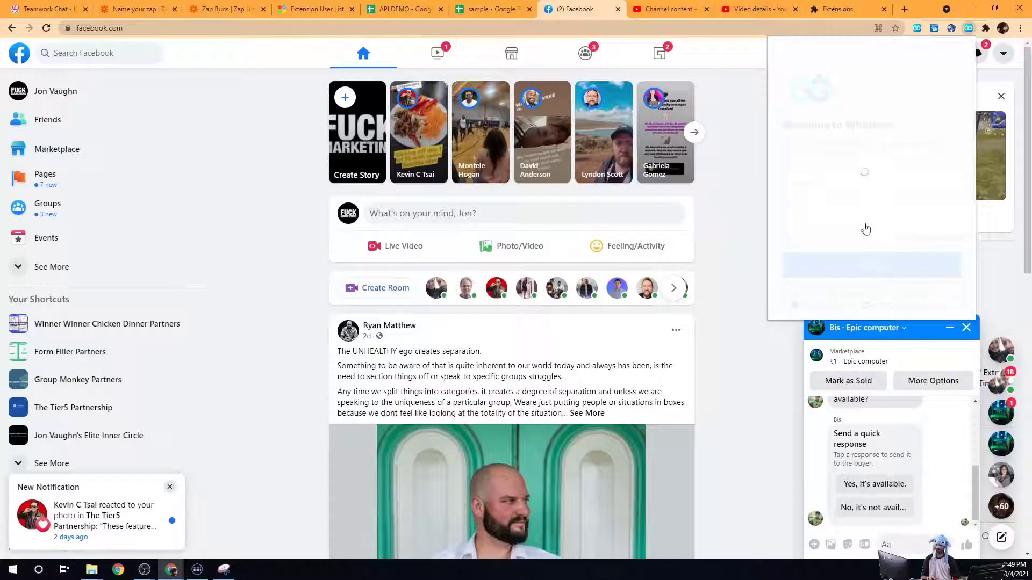
click(967, 28)
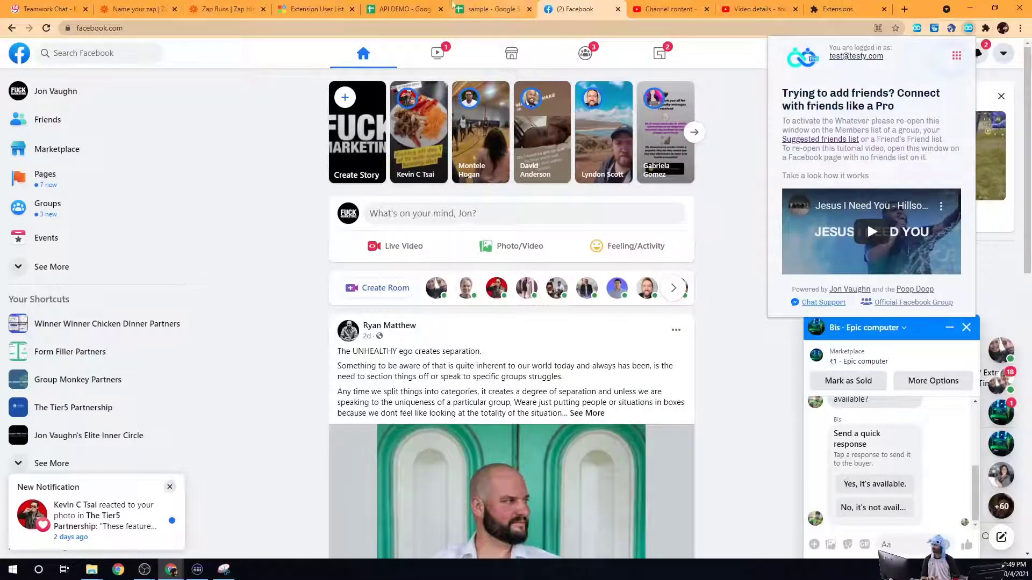
click(315, 9)
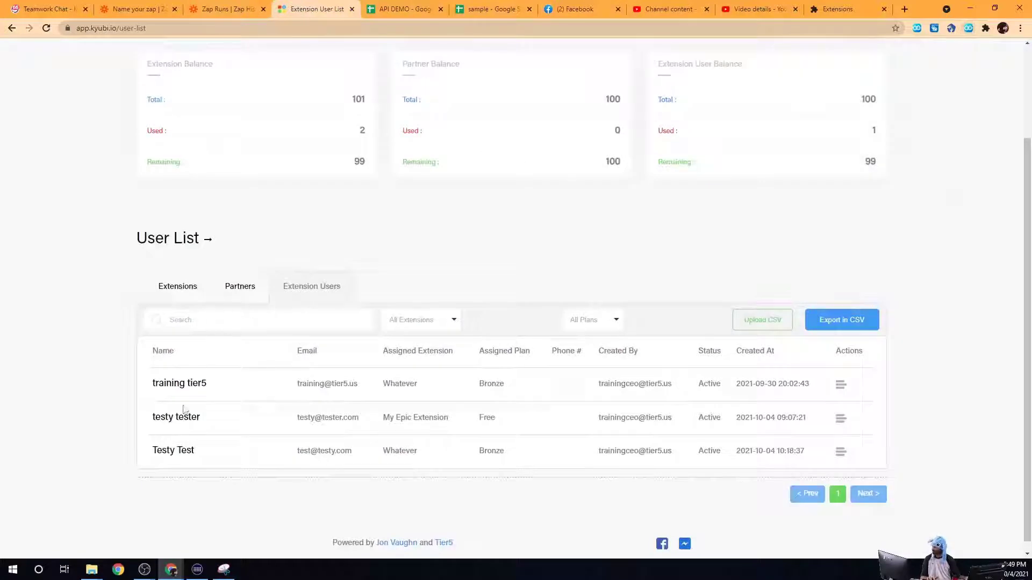
Step: Suspend the third extension user (Bronze plan) so it reads Inactive, then reopen the Whatever extension on Facebook
drag(154, 452, 690, 456)
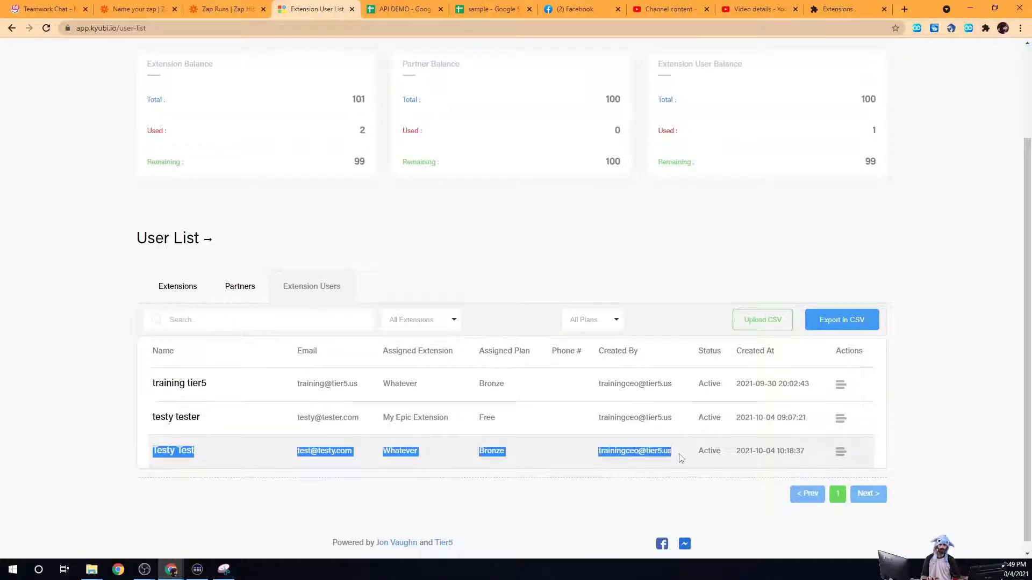
double_click(493, 452)
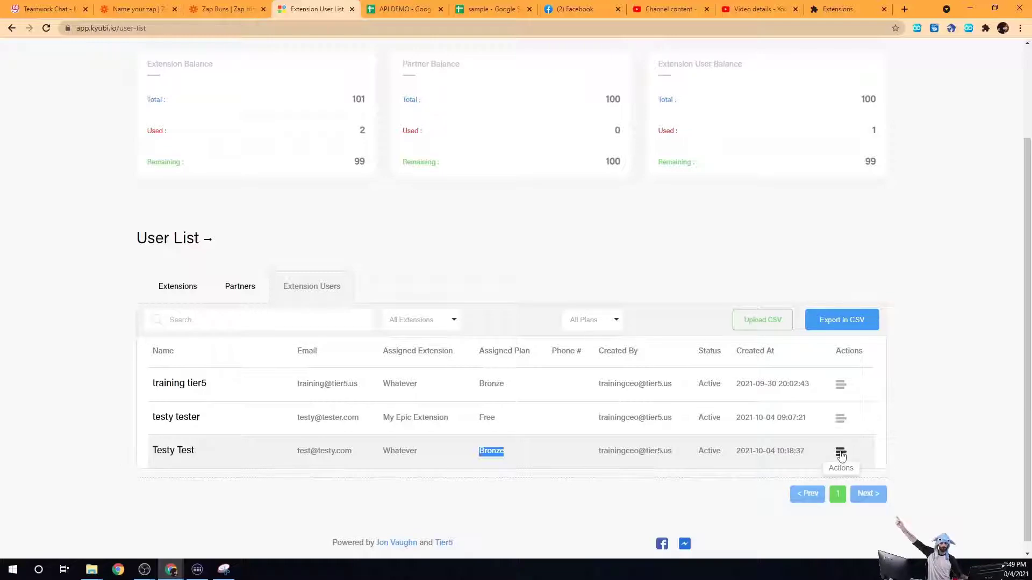
click(841, 456)
scroll(860, 462, down, 1)
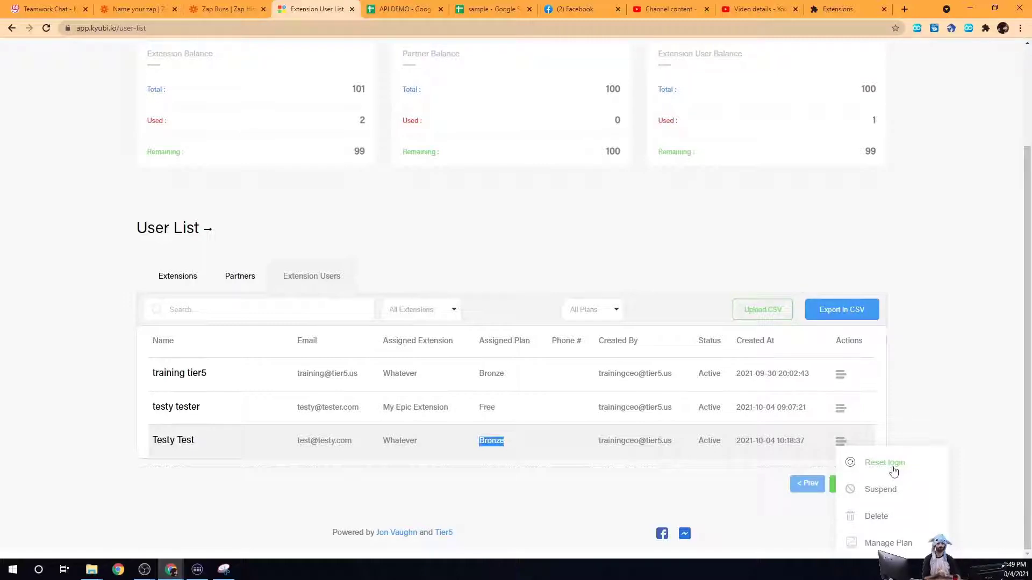
click(874, 496)
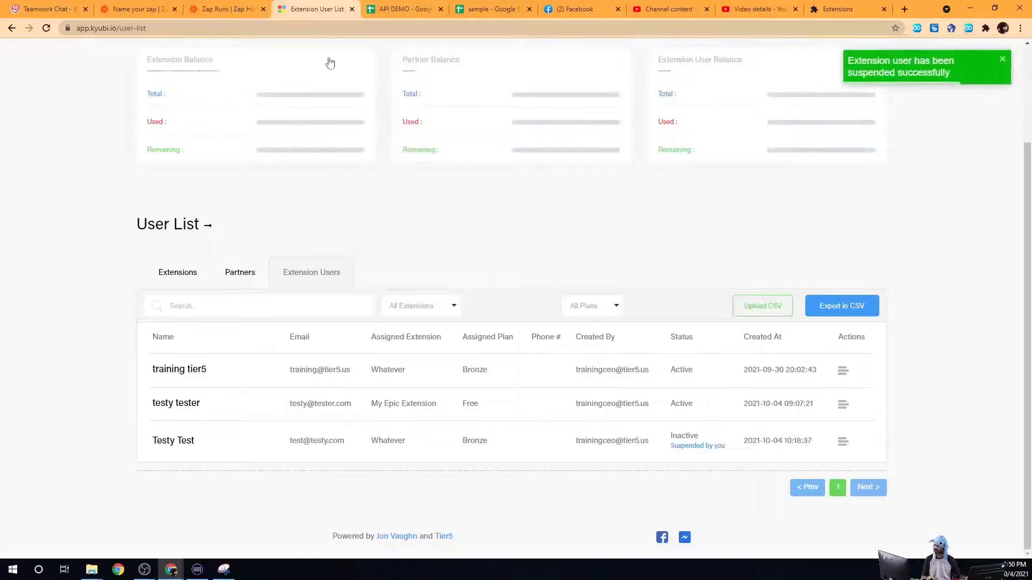
click(578, 9)
click(968, 28)
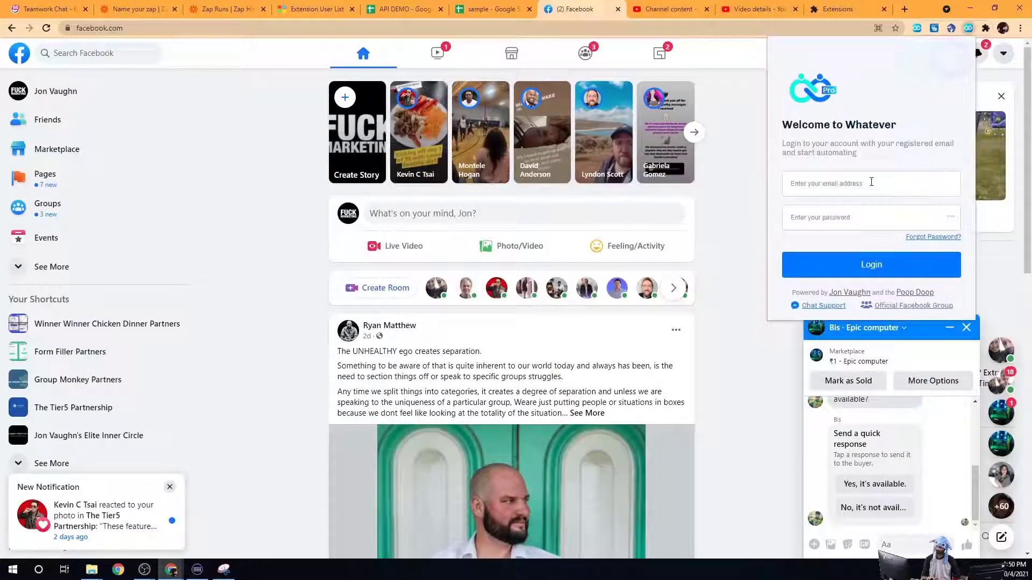
Step: Attempt a Whatever extension login with the suspended account's credentials and see 'User is suspended'
key(ctrl+v)
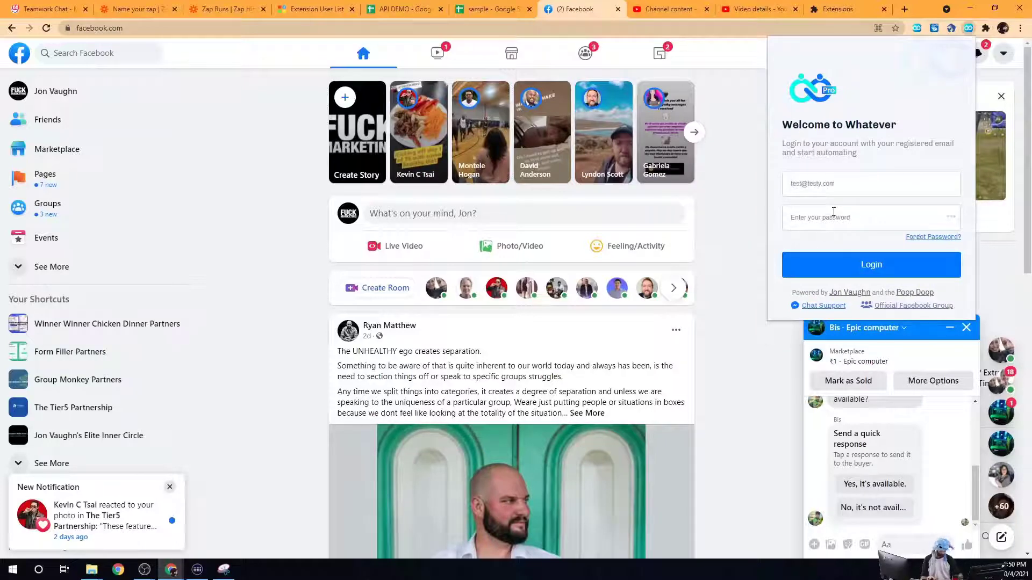
click(833, 212)
key(ctrl+v)
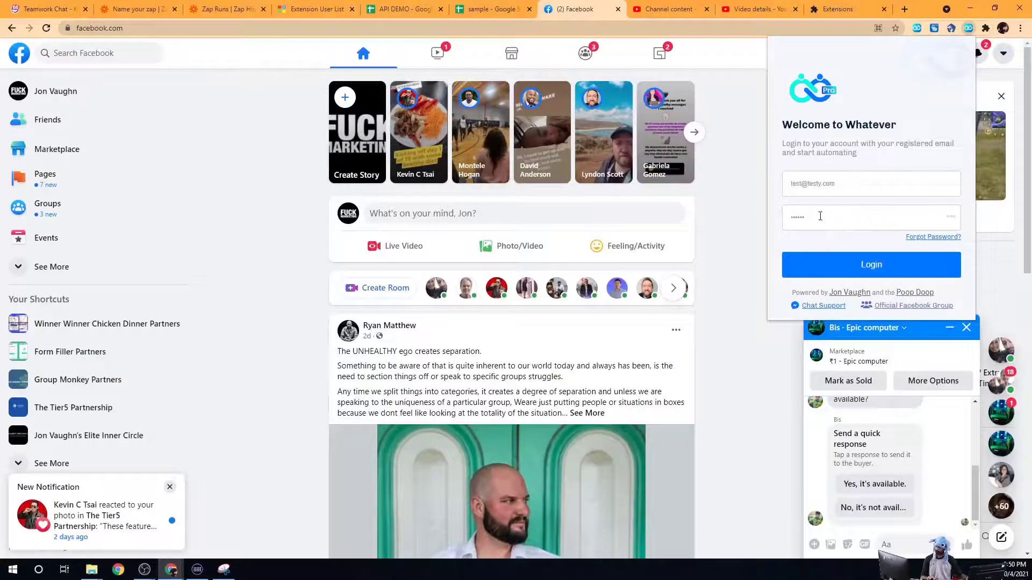
click(863, 262)
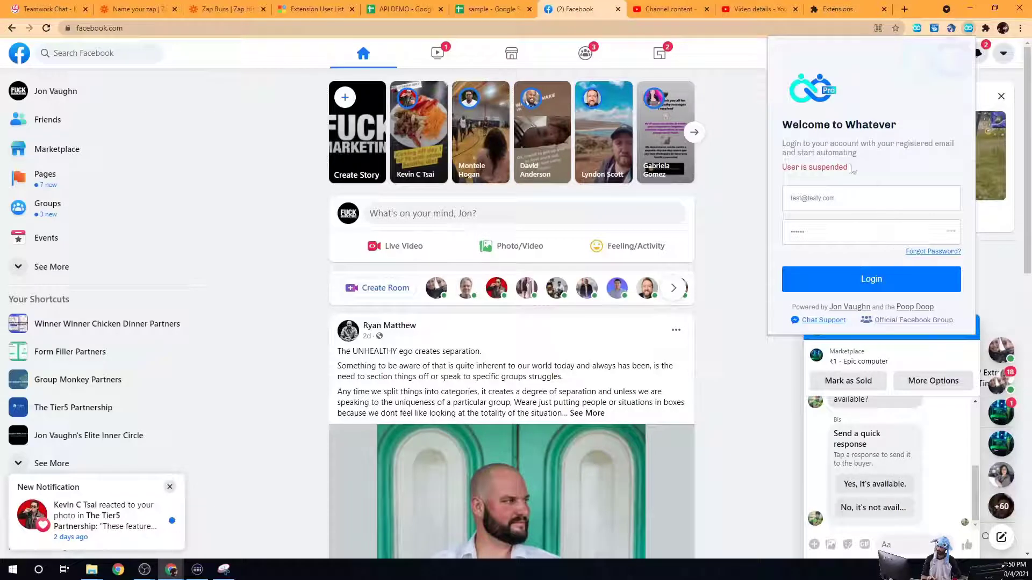
drag(852, 168, 783, 169)
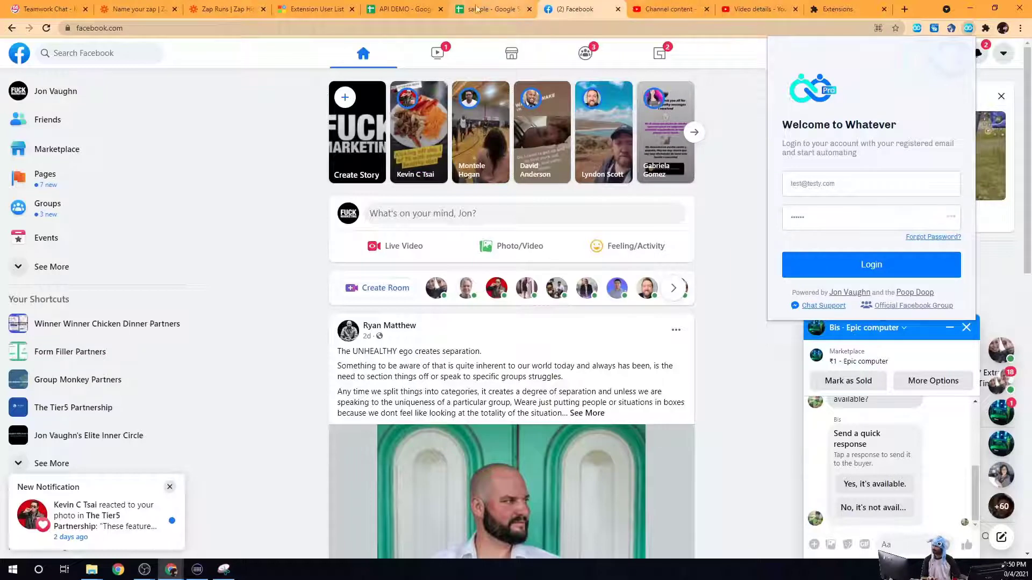
click(329, 13)
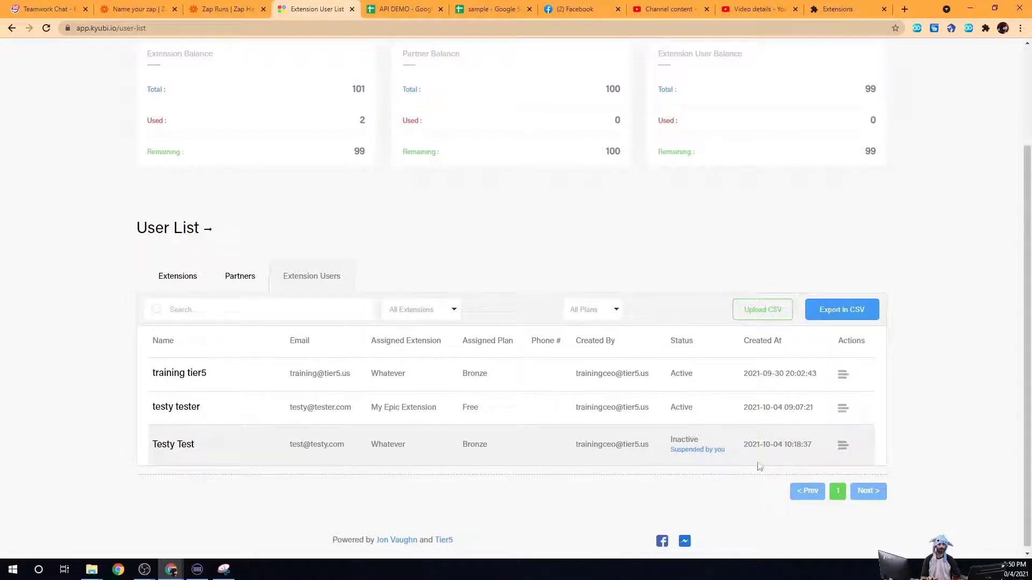
Step: Un-suspend the test user back to Active and log the Whatever extension in with its account
click(842, 445)
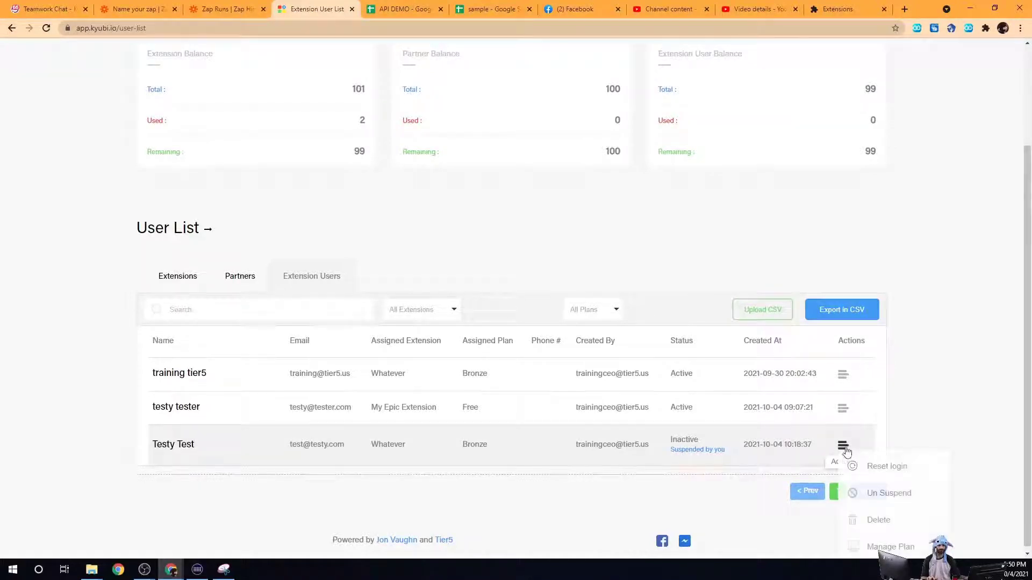
click(885, 488)
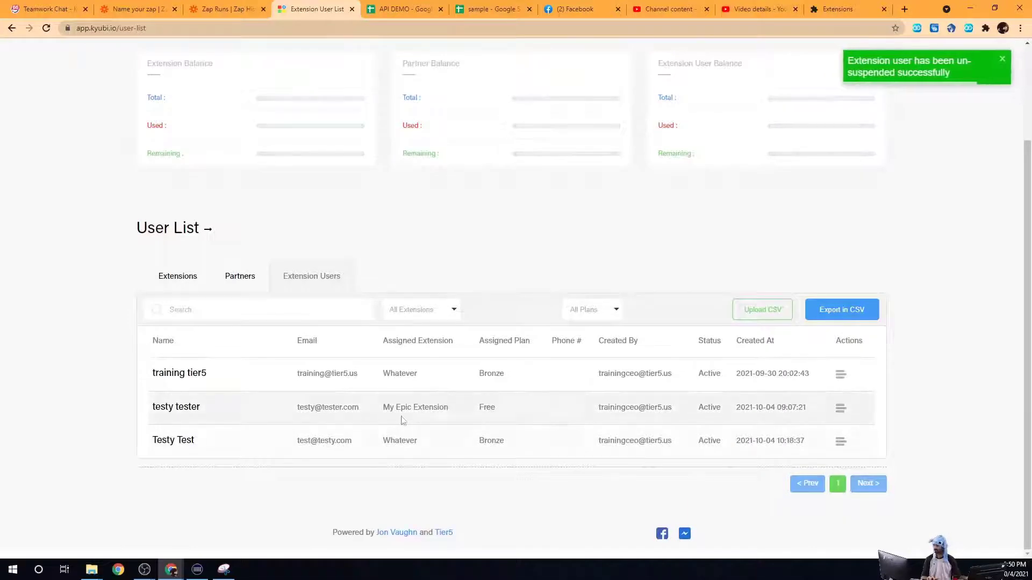
click(968, 31)
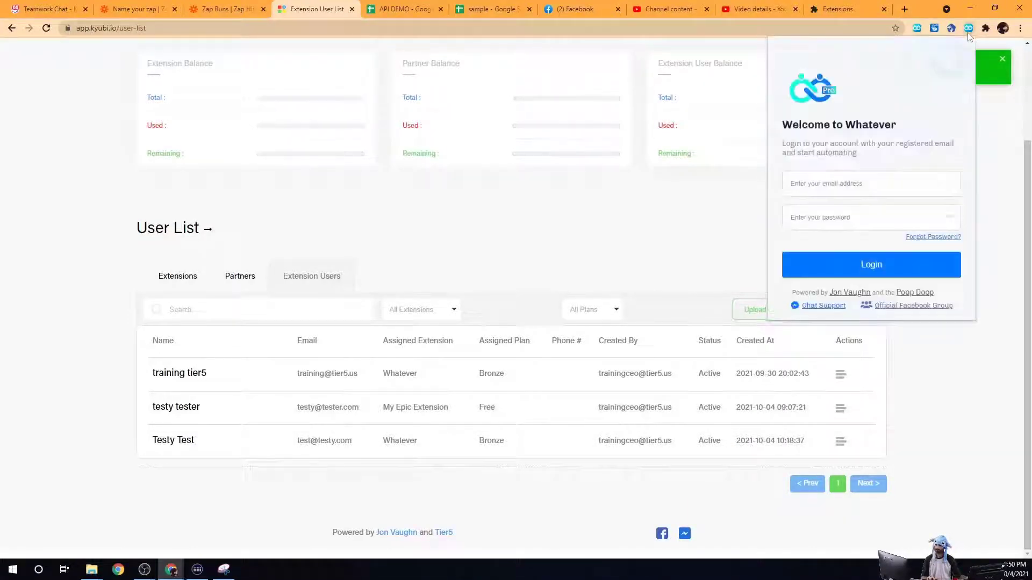
click(875, 185)
key(ctrl+v)
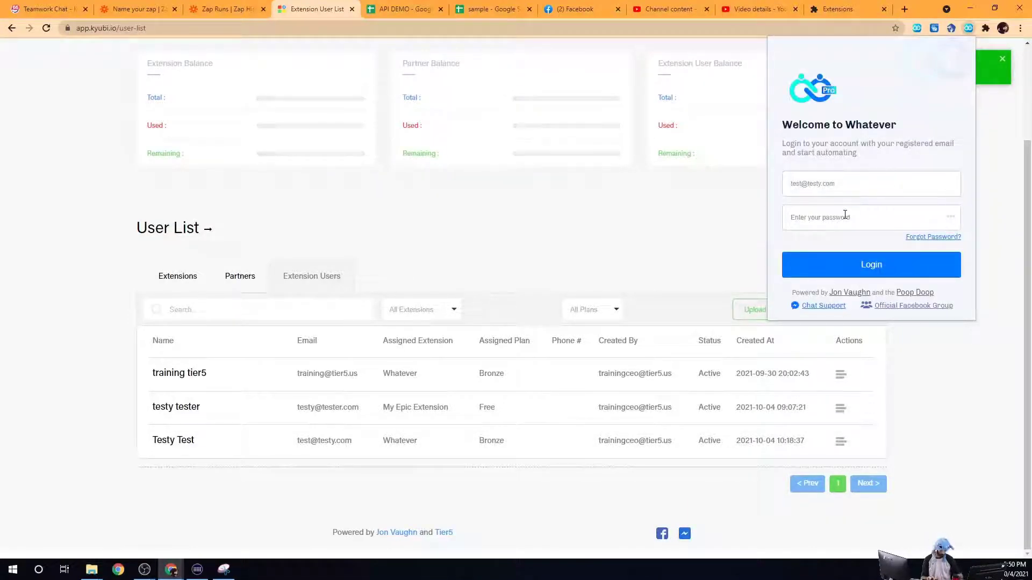
click(845, 215)
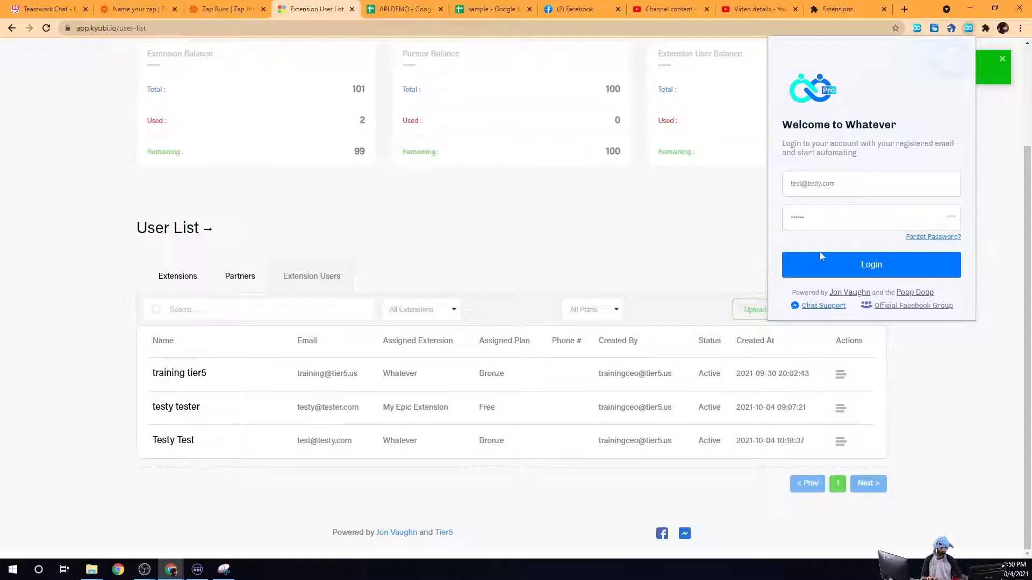
click(837, 270)
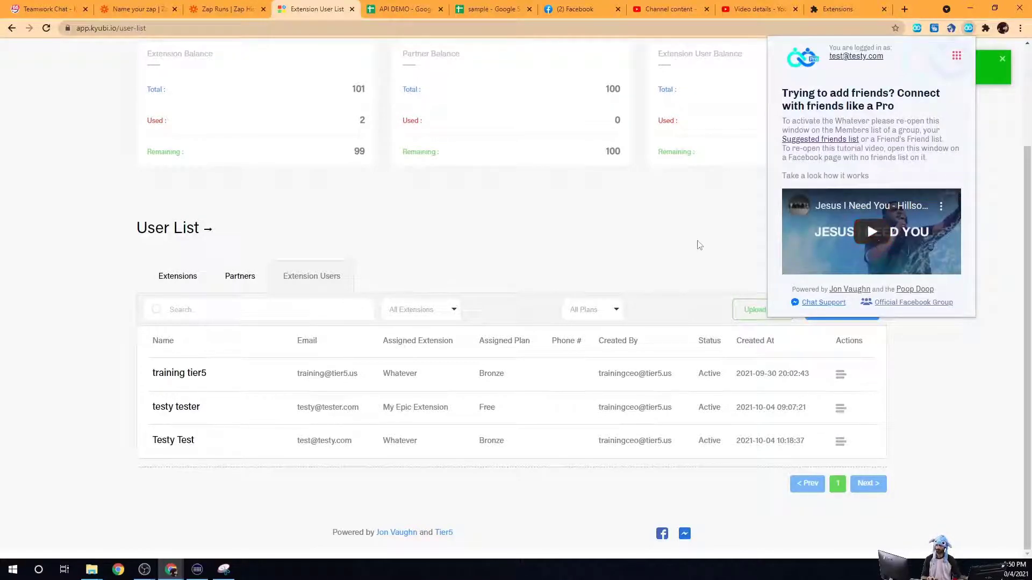
click(717, 244)
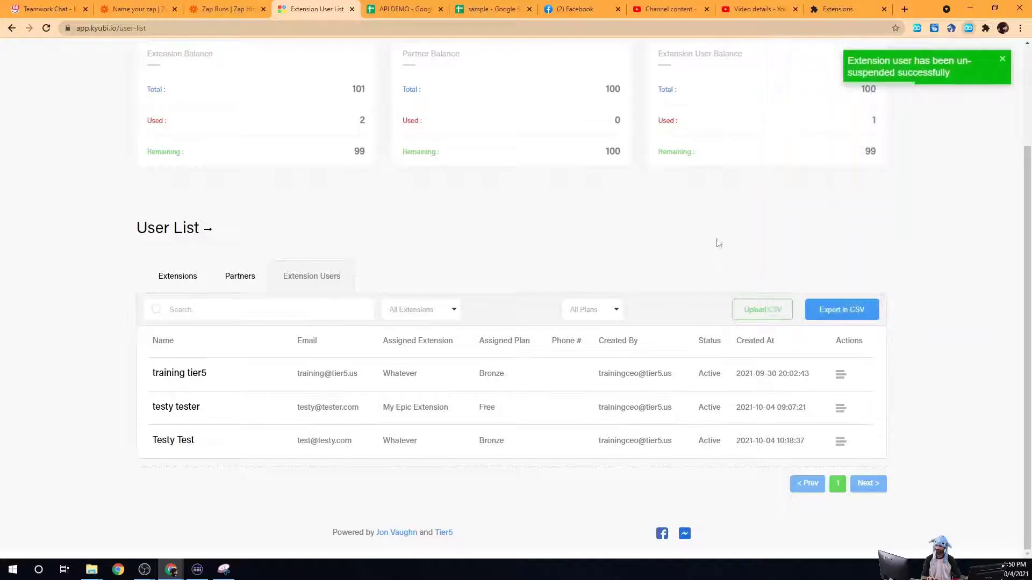
Step: Use Manage Plan on the third user to switch its plan from Bronze to Unlocked
double_click(501, 442)
click(841, 441)
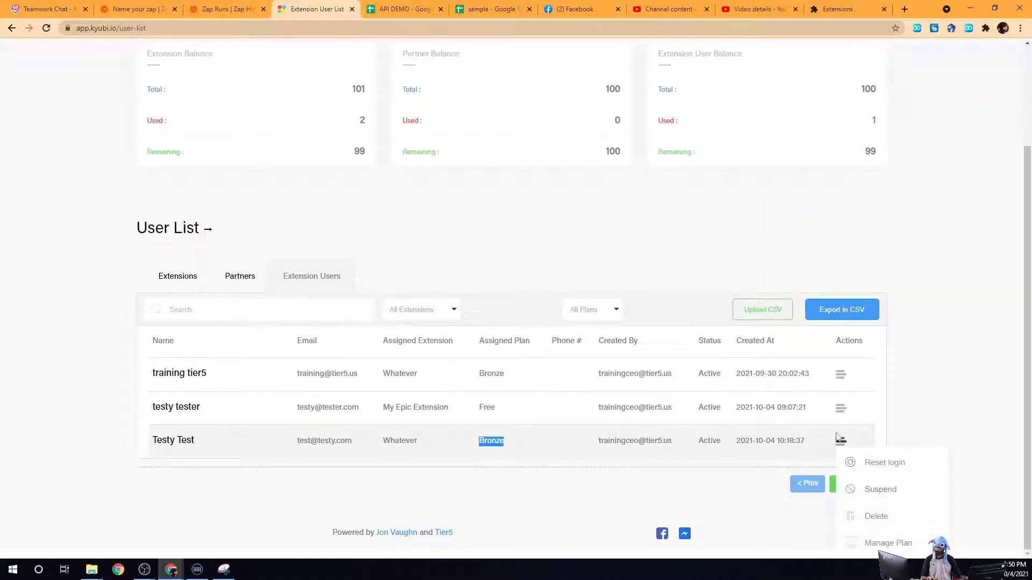
click(884, 542)
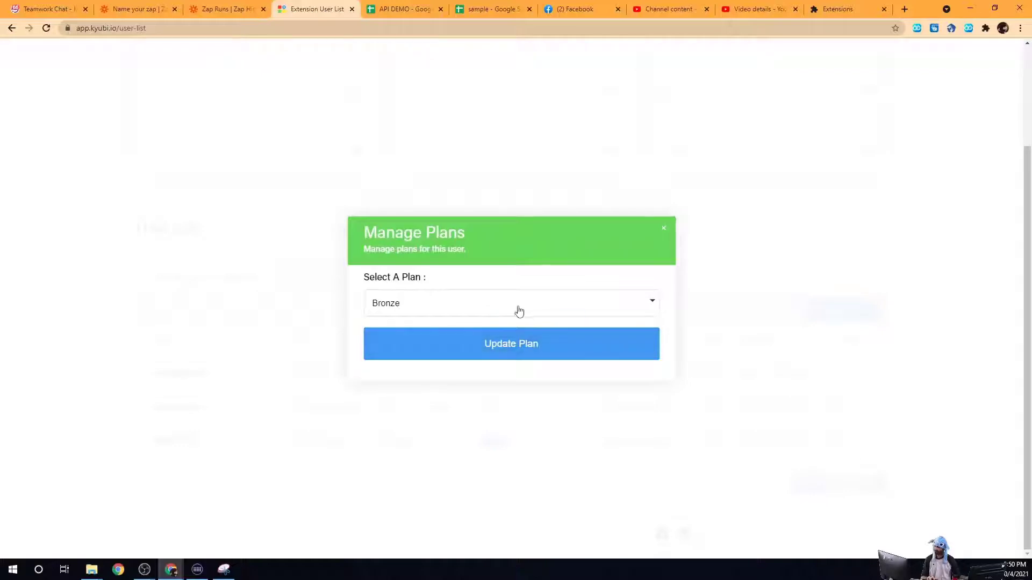
click(663, 228)
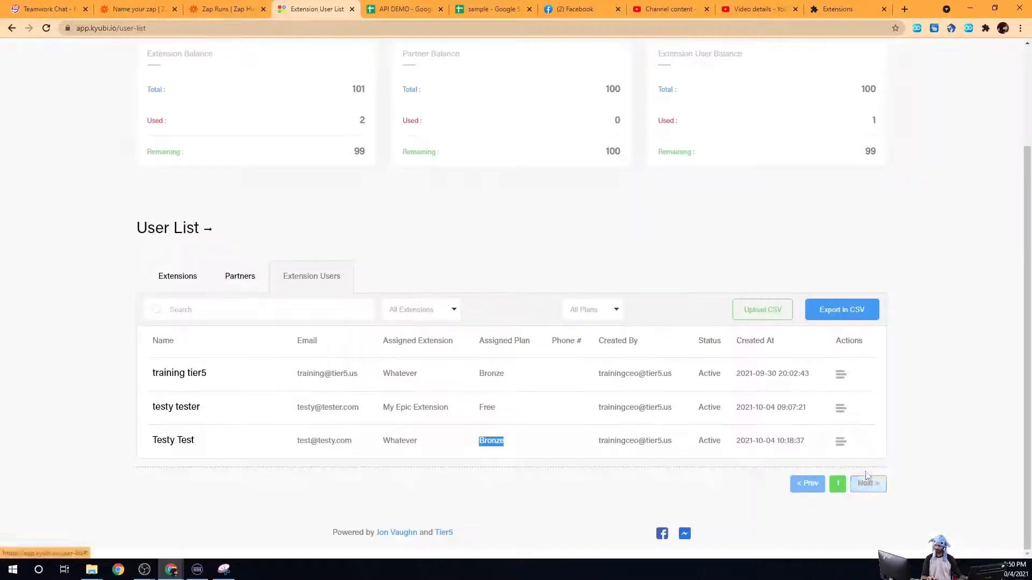
click(840, 442)
click(887, 542)
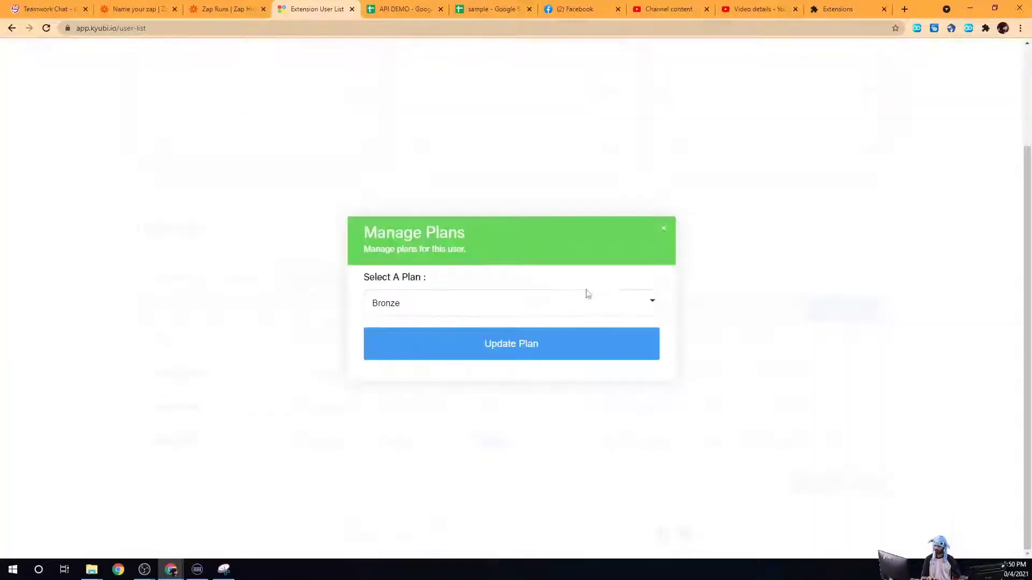
click(543, 303)
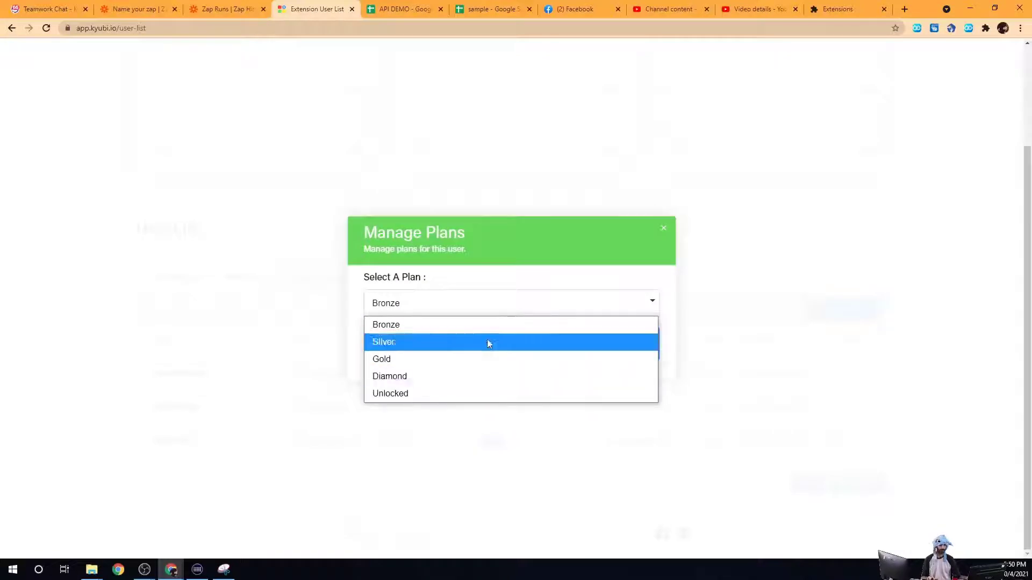
click(451, 393)
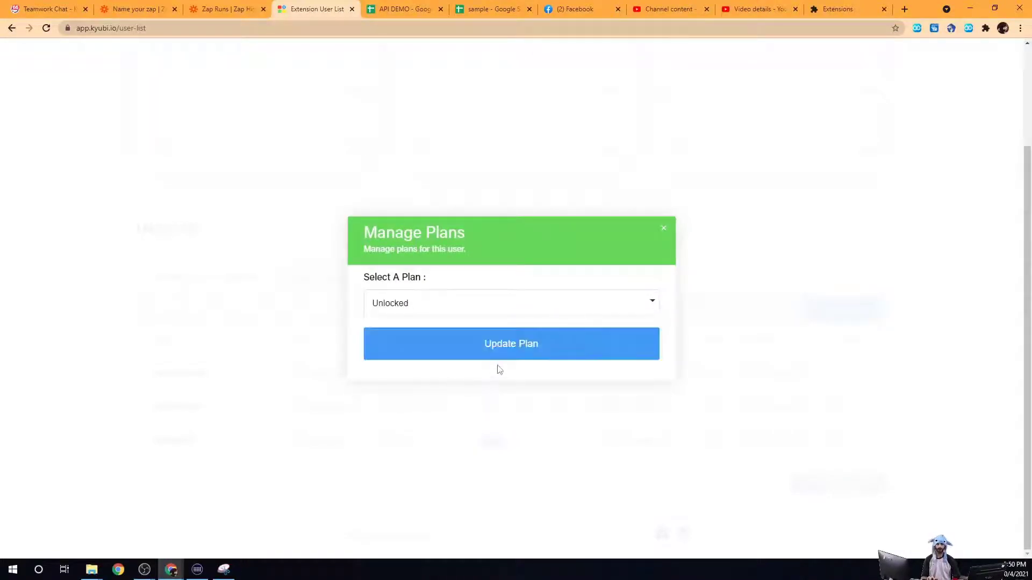
click(501, 352)
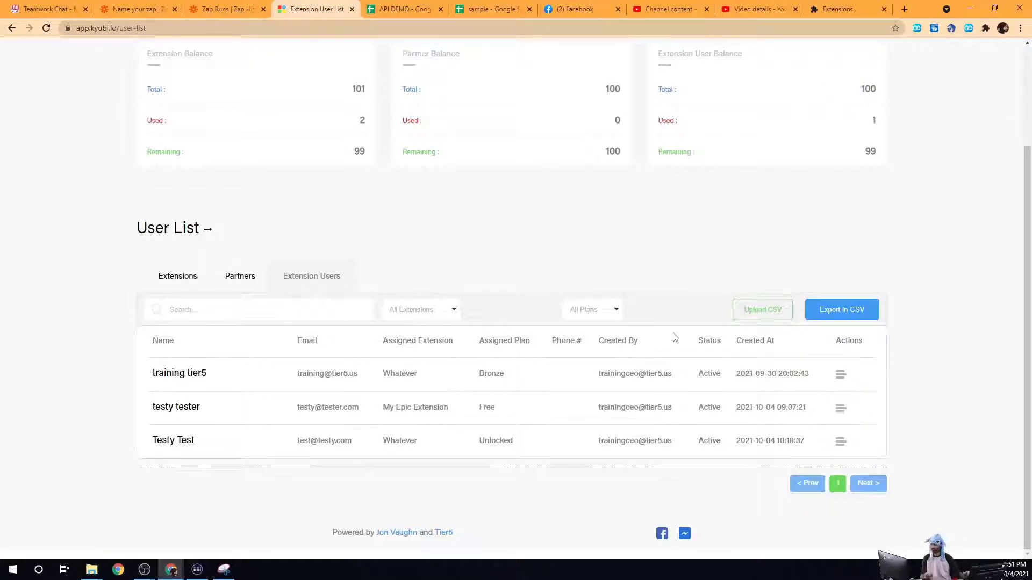
Step: Delete the test extension user, then copy the first remaining user's email
click(840, 442)
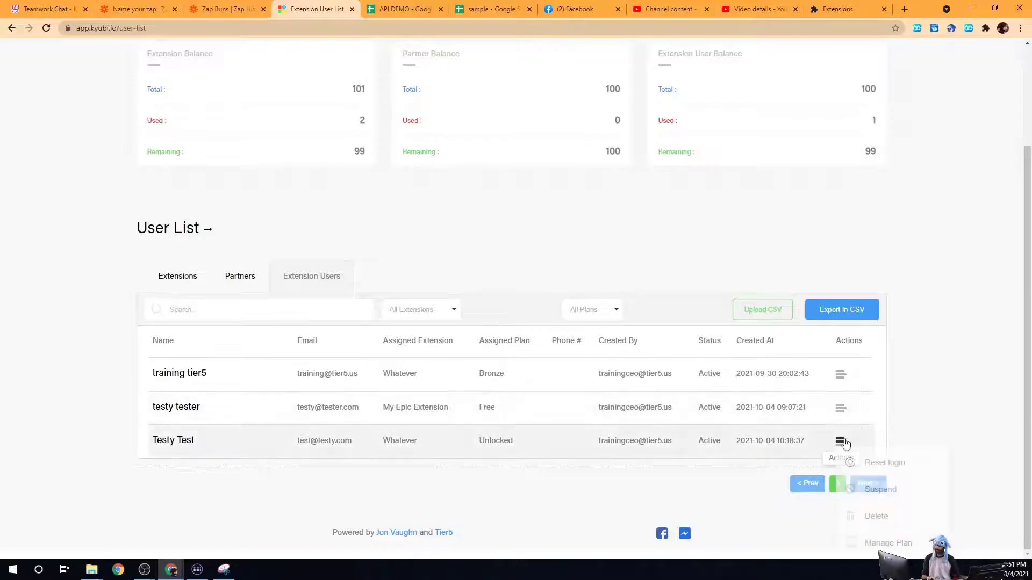
click(869, 517)
click(439, 327)
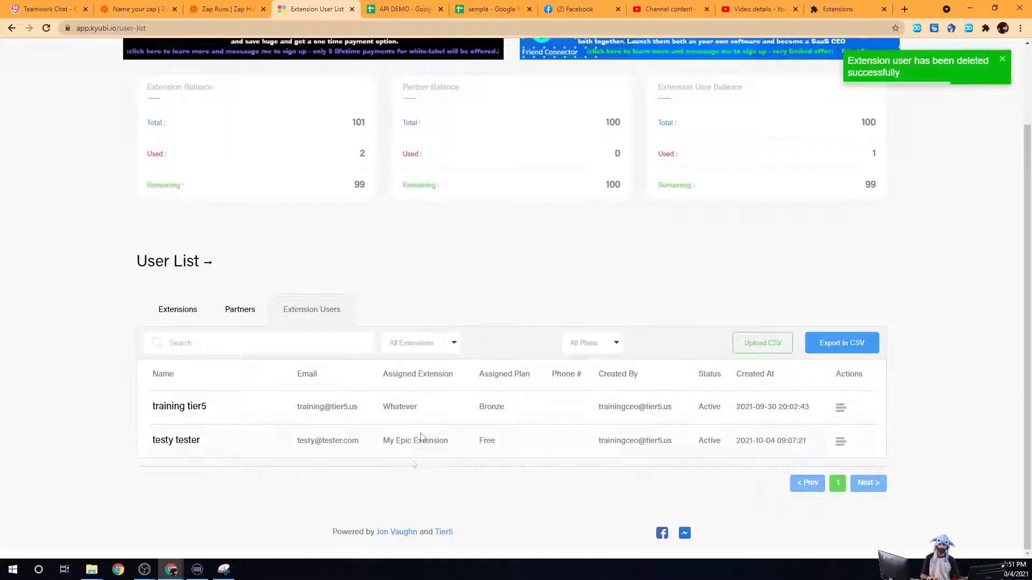
triple_click(330, 409)
key(ctrl+c)
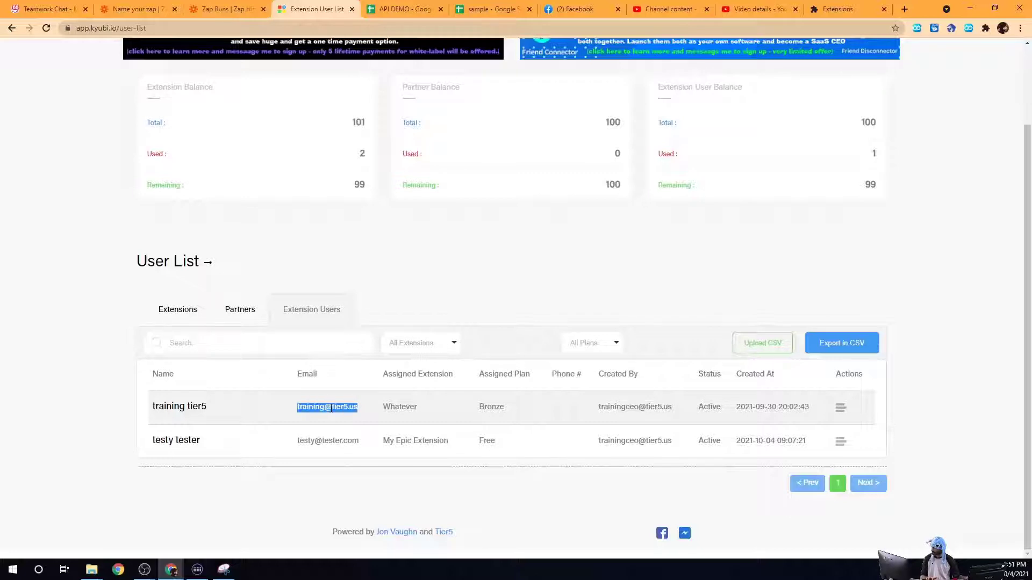
scroll(467, 352, up, 2)
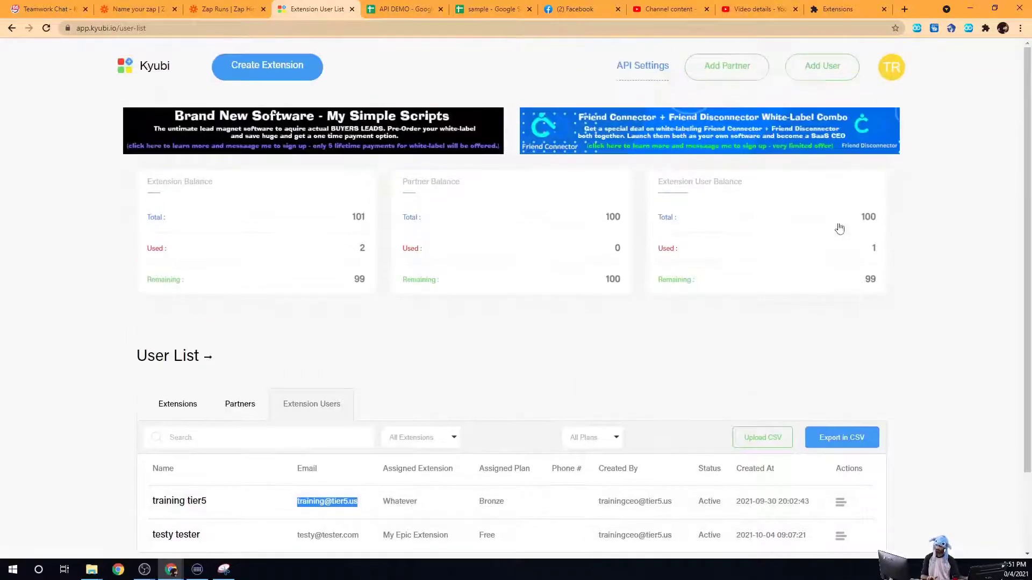
Step: Try saving a new user with the copied existing email, Whatever (White labeled) extension and Diamond plan
click(828, 78)
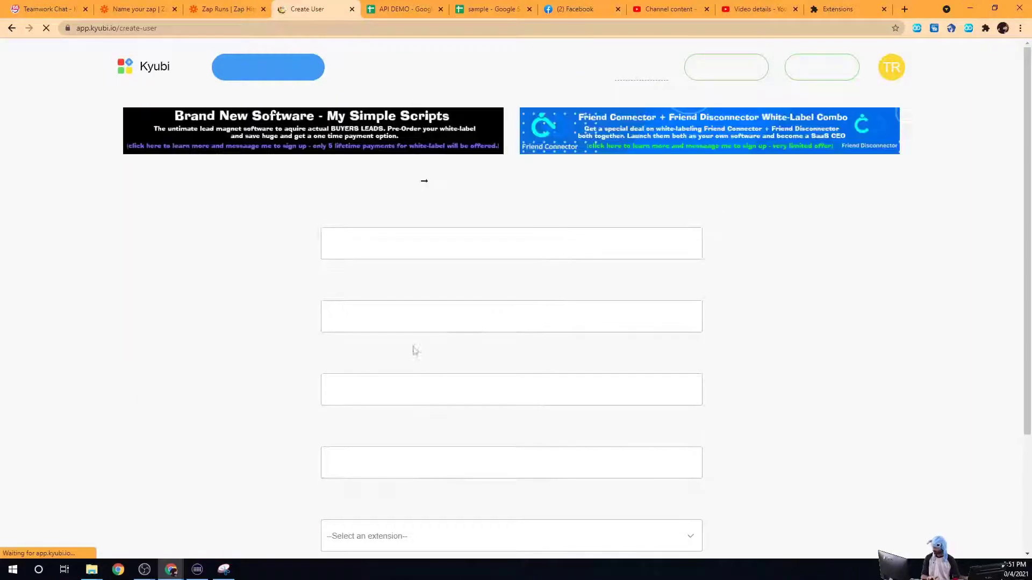
click(398, 383)
key(ctrl+v)
scroll(396, 360, down, 3)
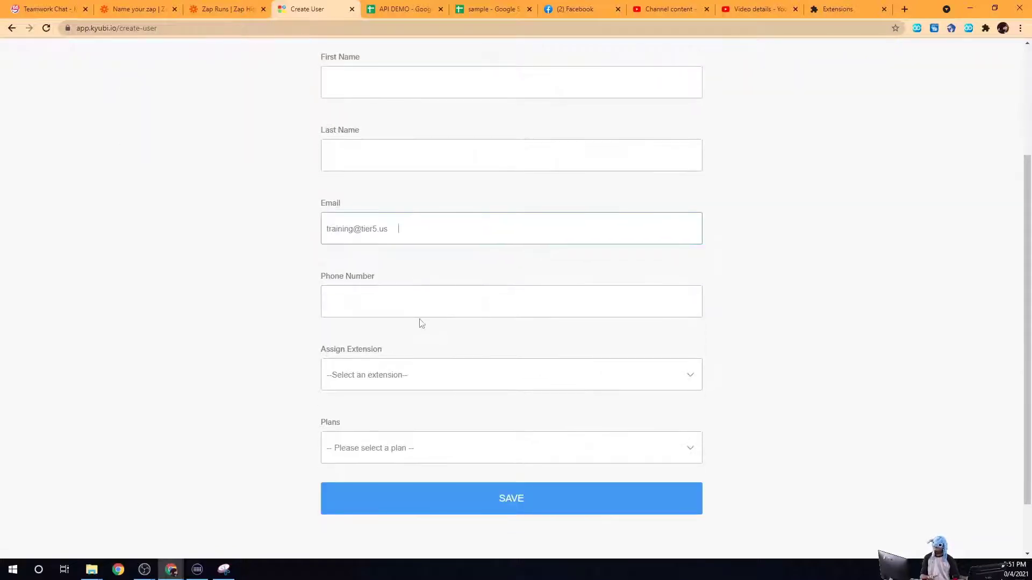
click(424, 376)
click(387, 415)
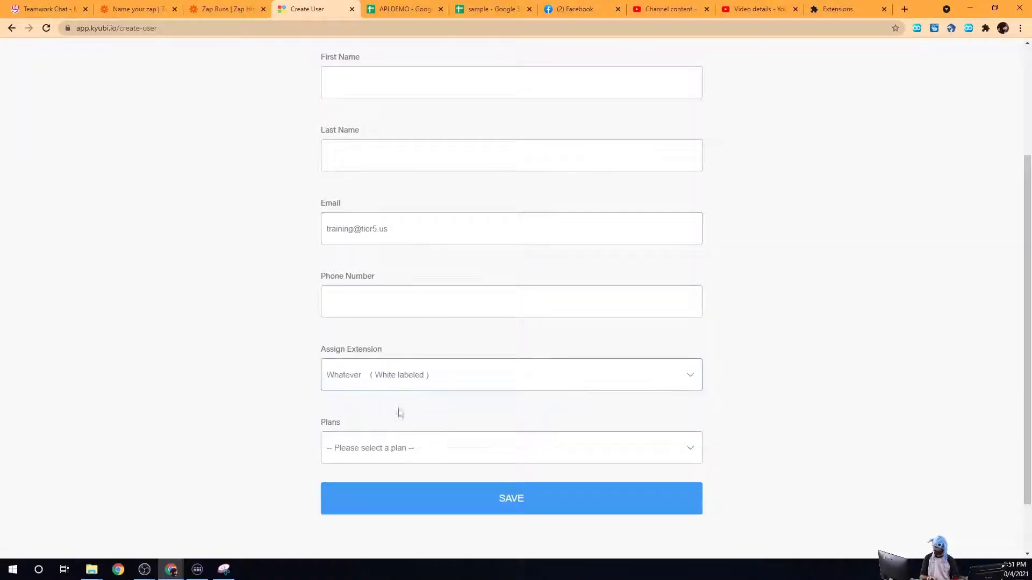
click(389, 461)
click(388, 406)
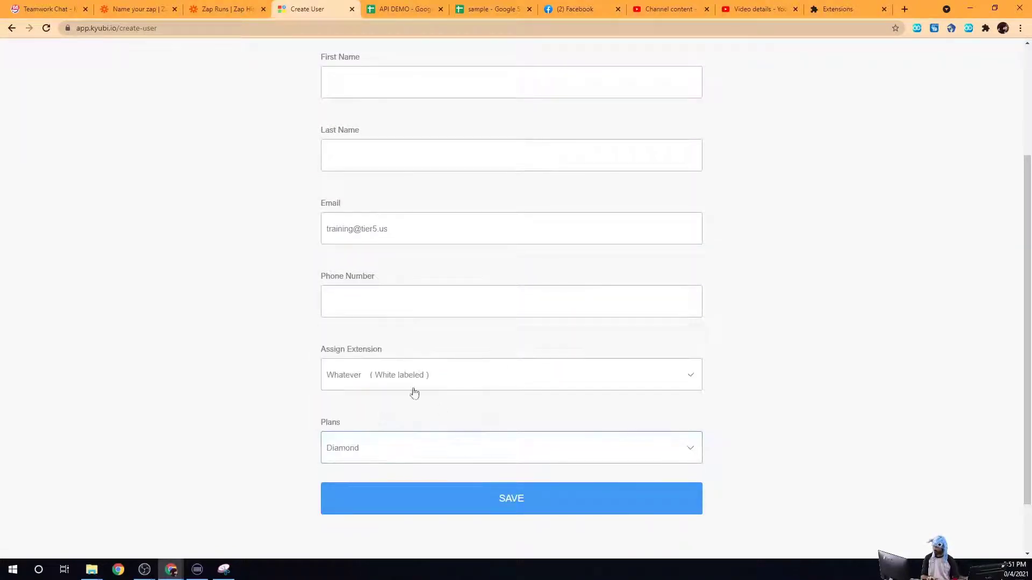
click(501, 498)
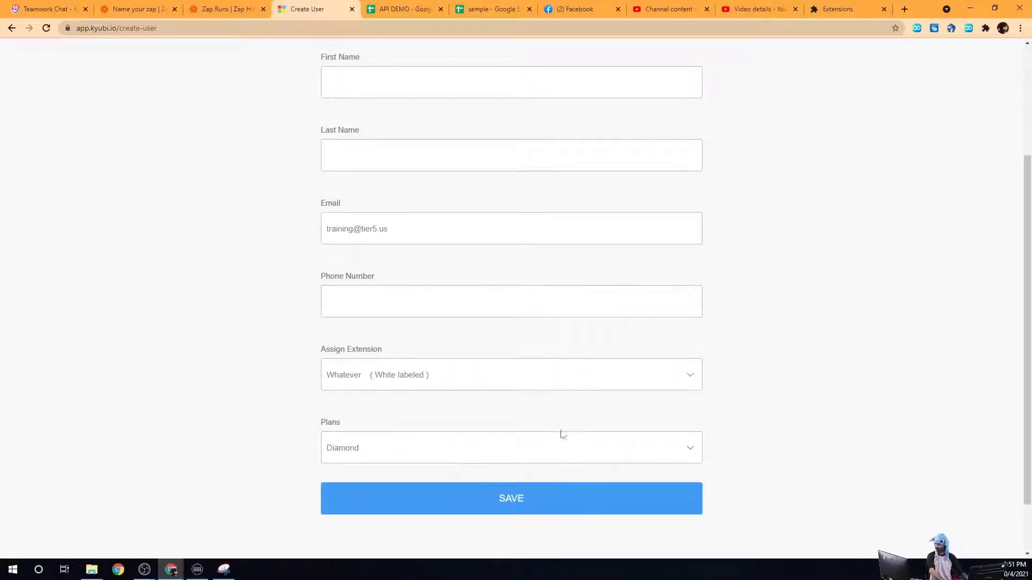
click(547, 498)
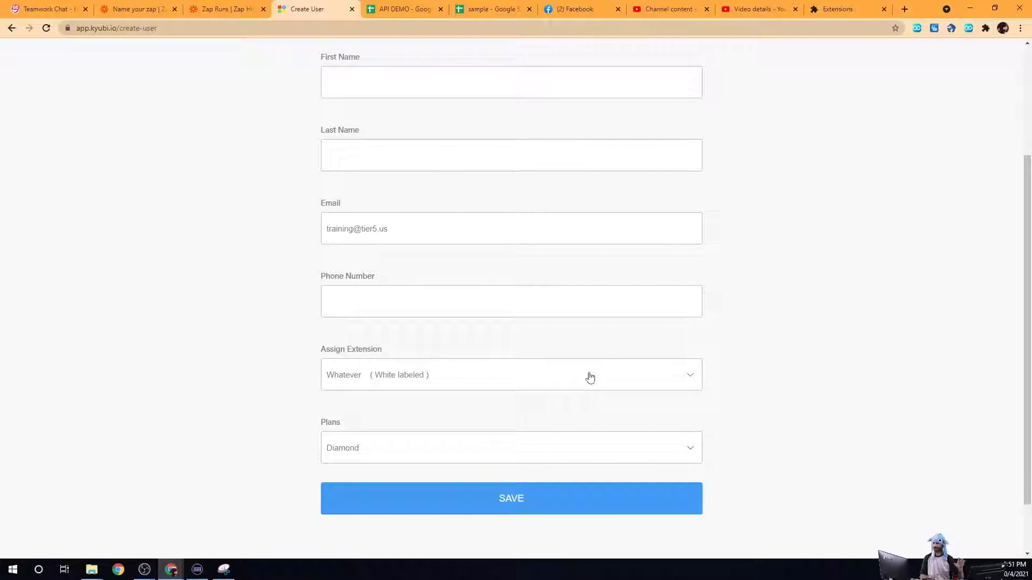
scroll(418, 188, up, 3)
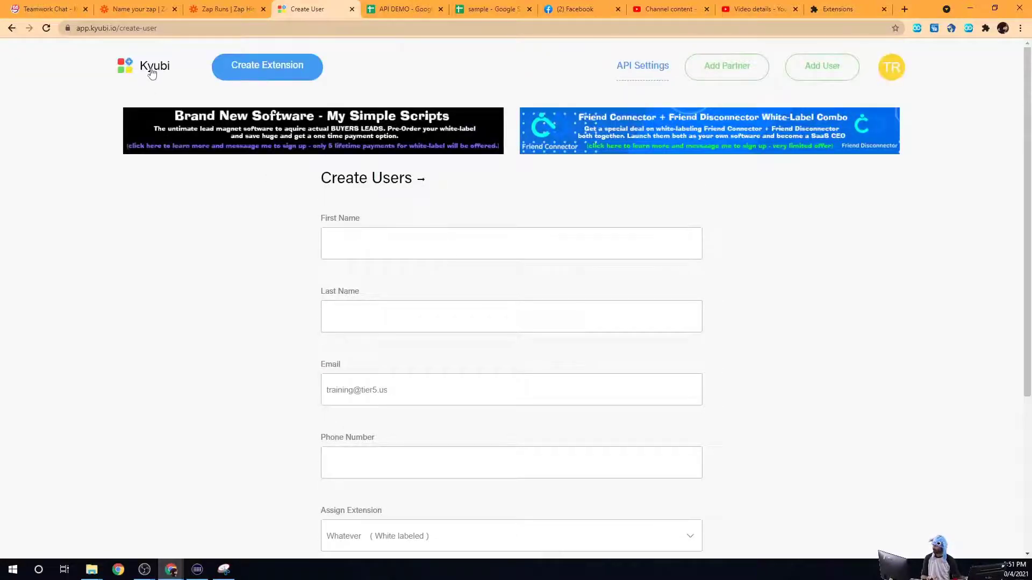
Step: Search Extension Users for the reused email, confirm it matches one user, then return to Extensions
click(151, 70)
scroll(269, 344, down, 3)
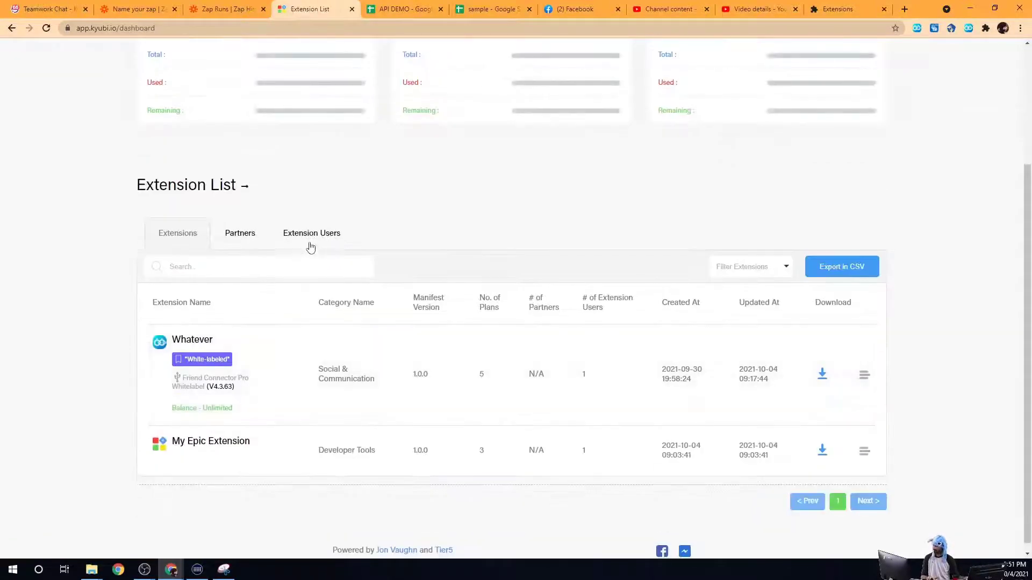
click(309, 243)
key(ctrl+v)
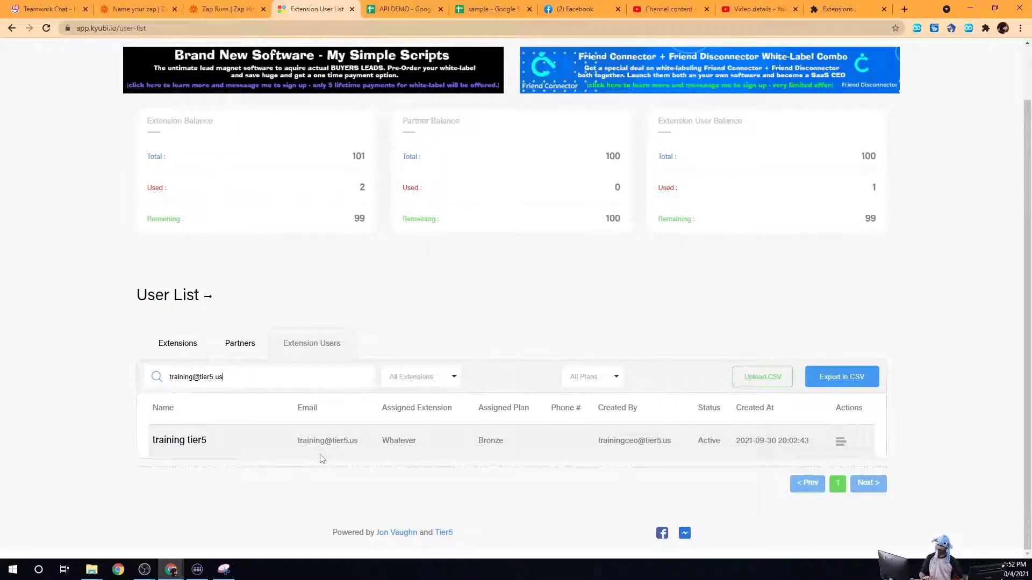
scroll(459, 393, up, 1)
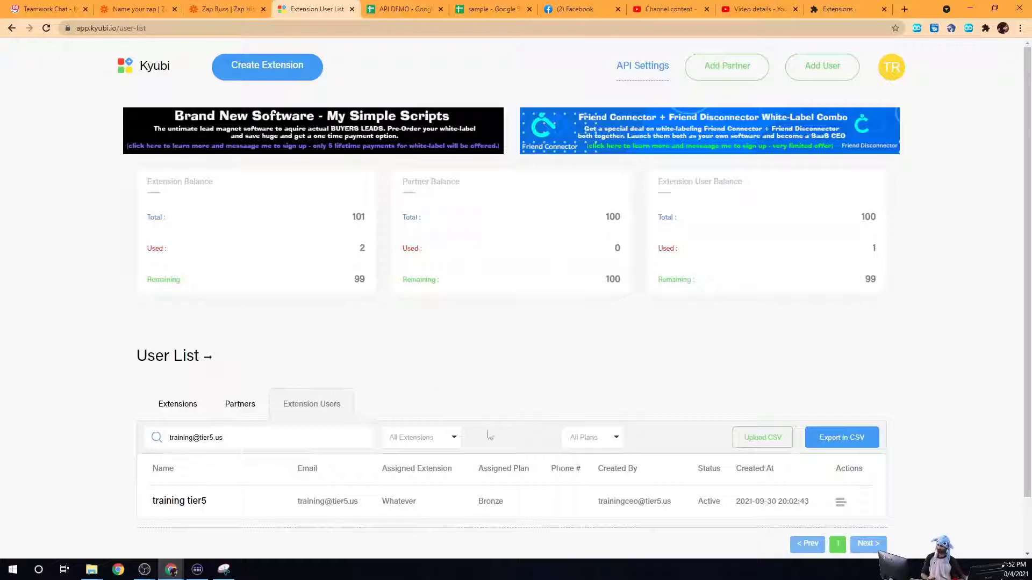
click(179, 408)
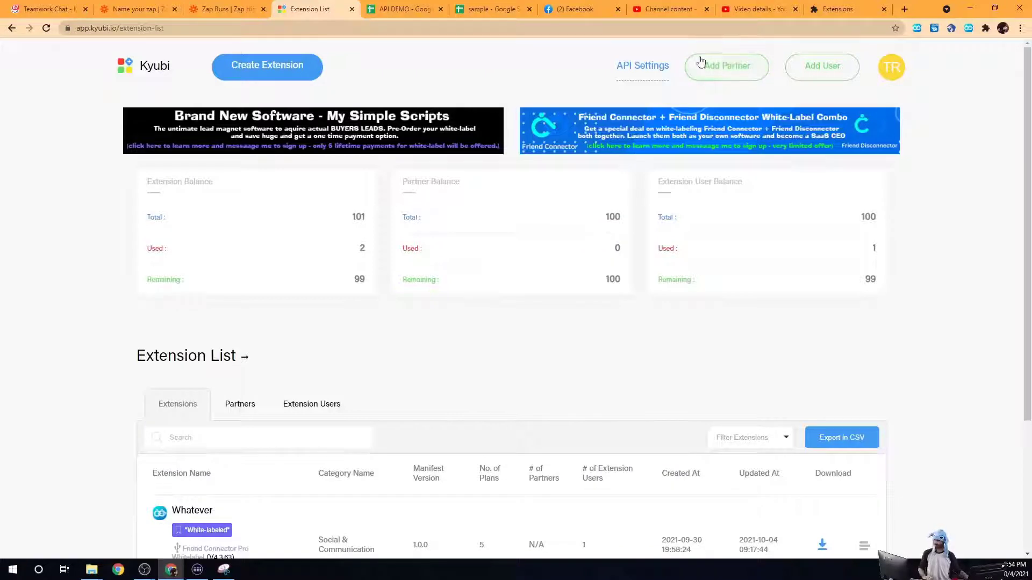
Step: Start a new partner, entering the test first and last name and the partner's email address
click(712, 64)
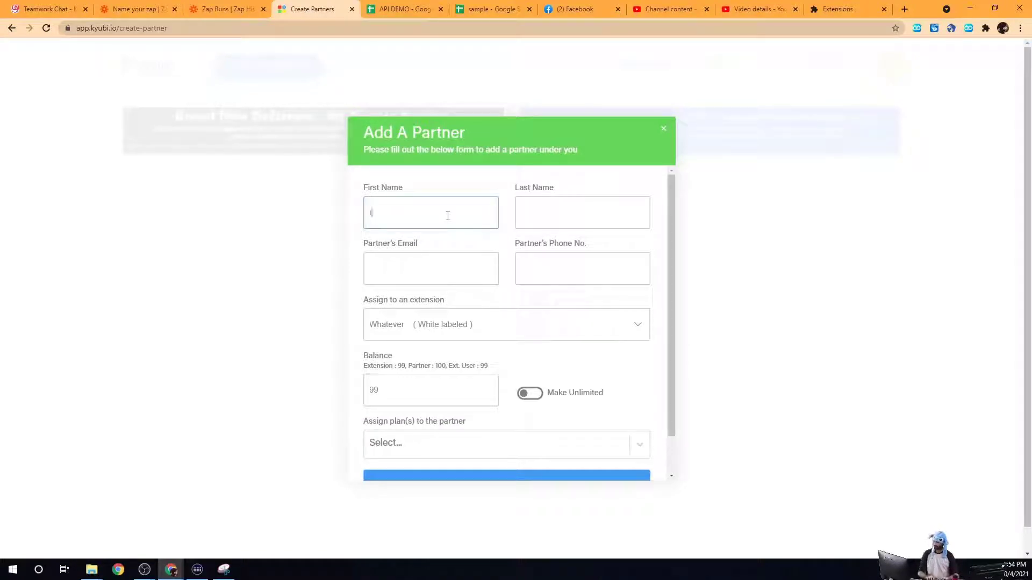
text(tes)
text(tes)
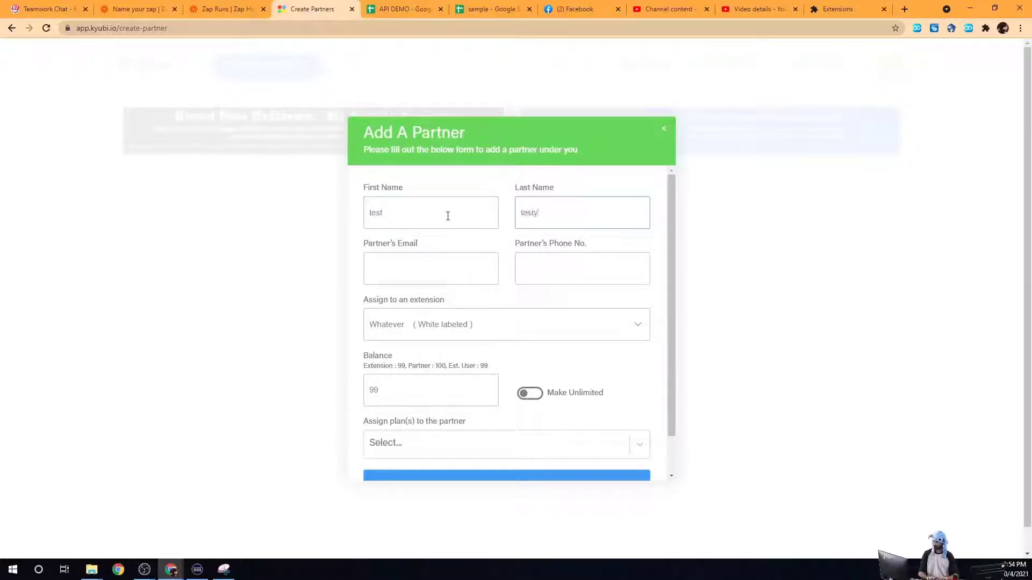
key(Tab)
text(test)
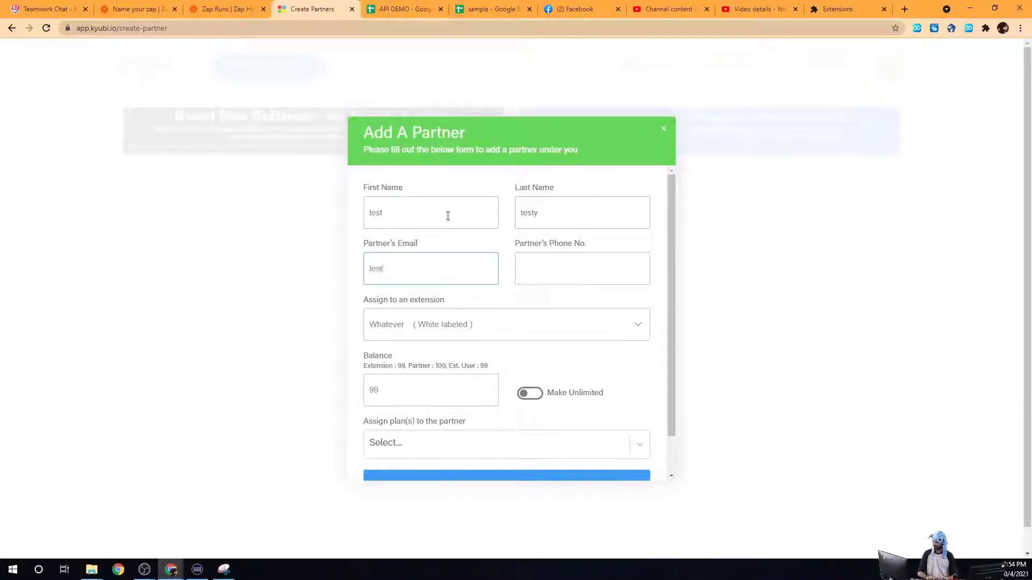
text(@testytest)
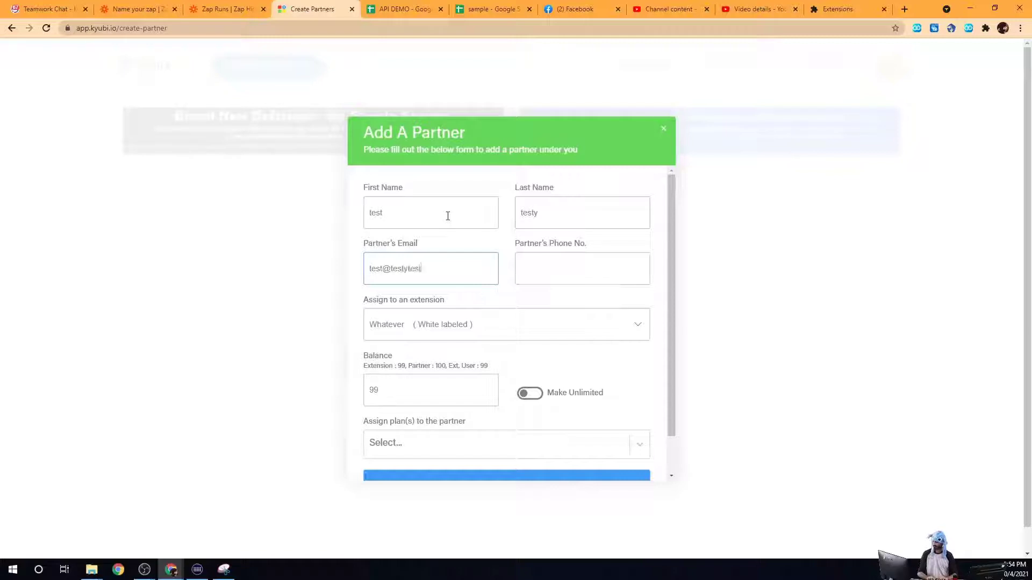
text(.com)
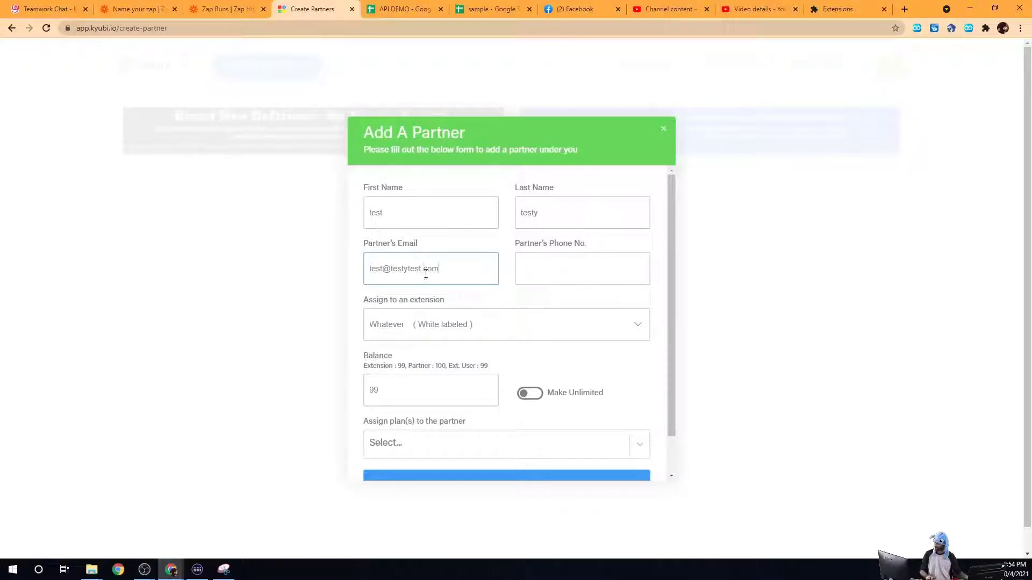
triple_click(426, 273)
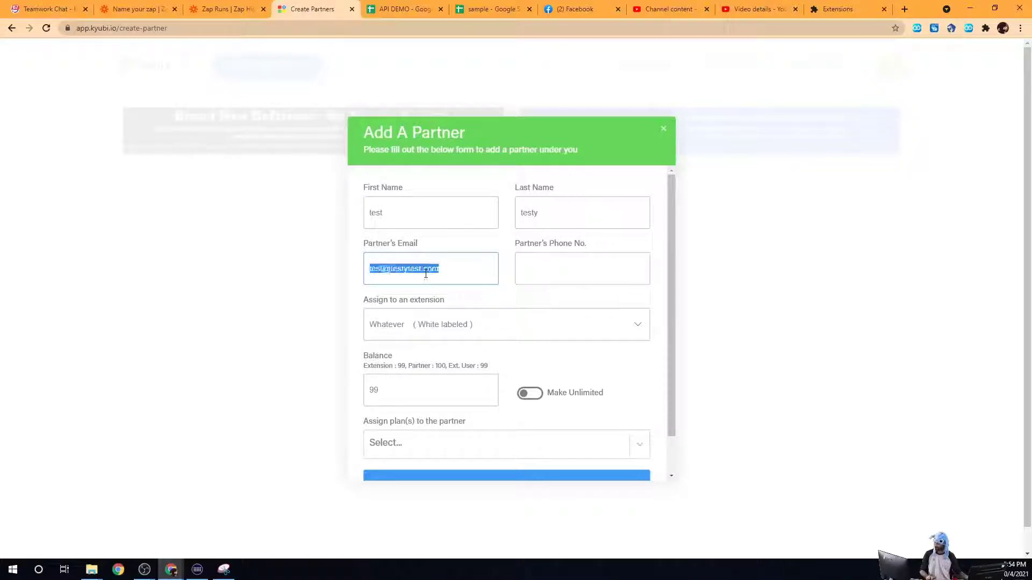
click(407, 327)
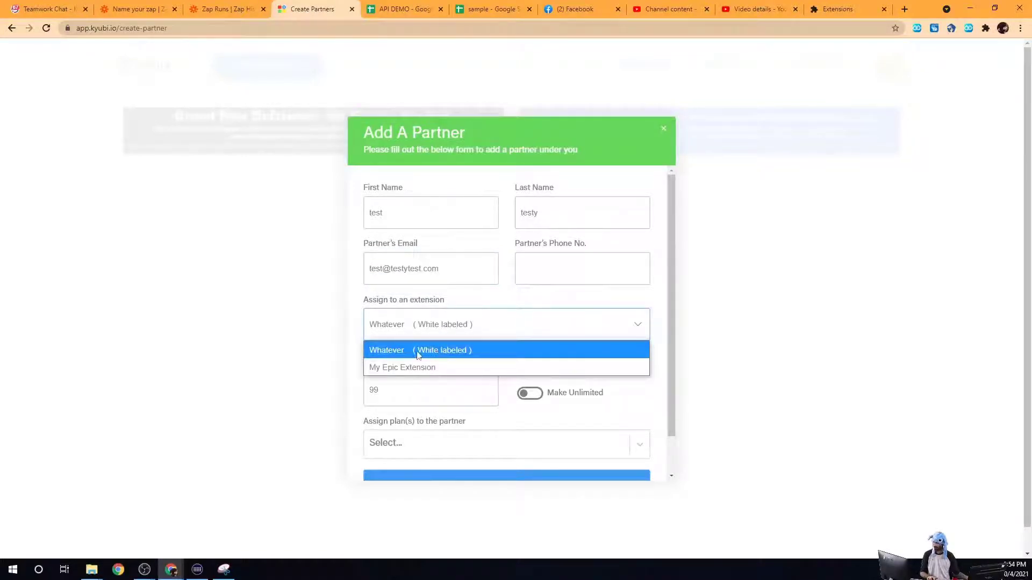
Step: Keep Whatever (White labeled) as the partner's extension and change the balance from 99 to 10
click(425, 354)
scroll(487, 328, down, 1)
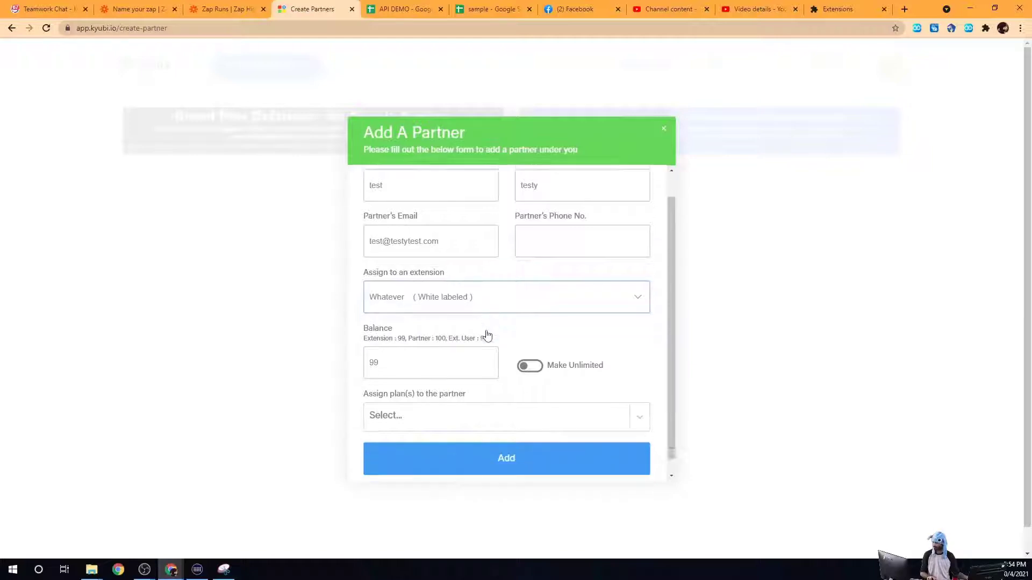
double_click(436, 345)
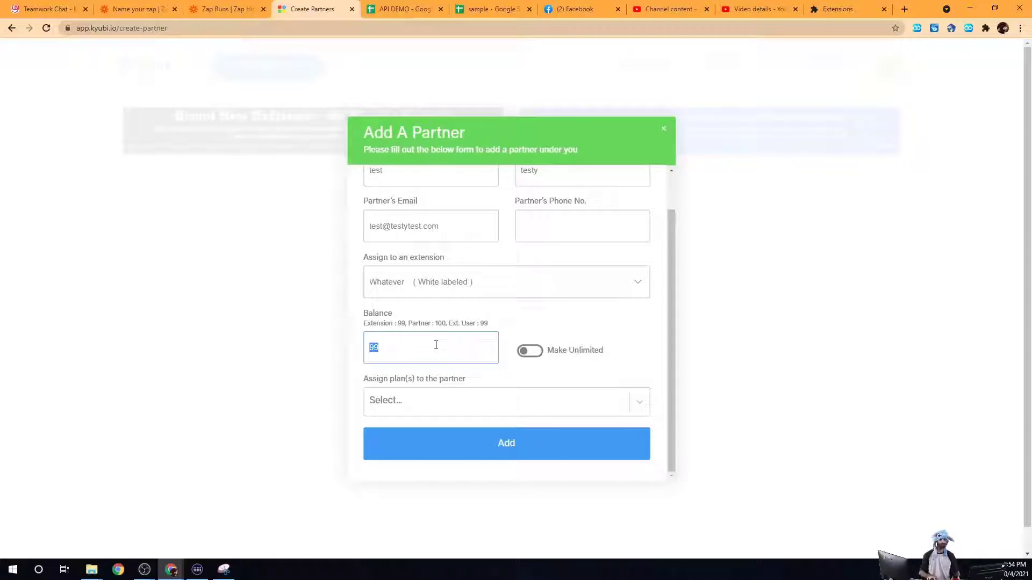
text(10)
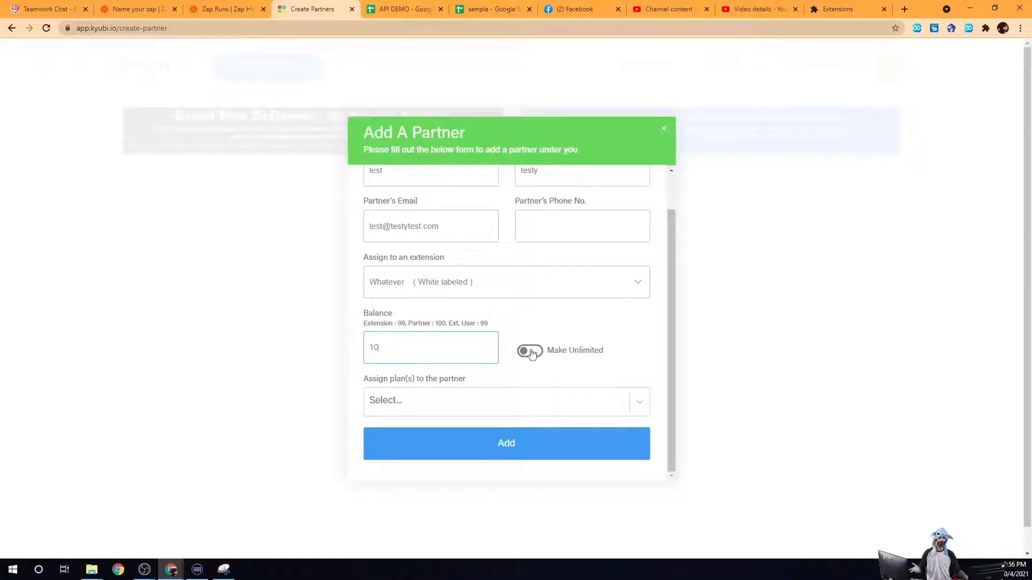
Step: Give the partner the Bronze plan and submit the Add A Partner form
scroll(531, 352, down, 1)
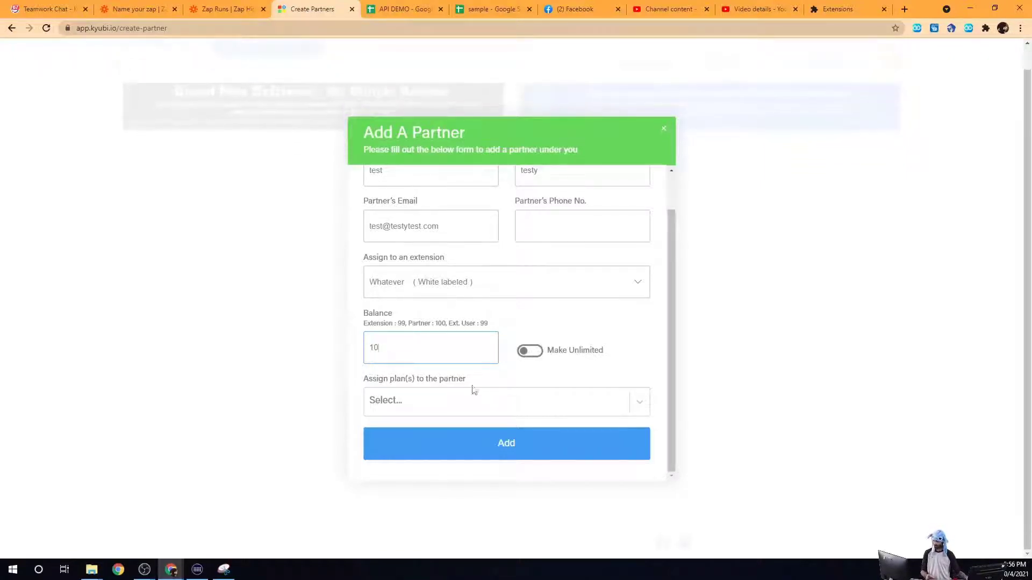
click(478, 407)
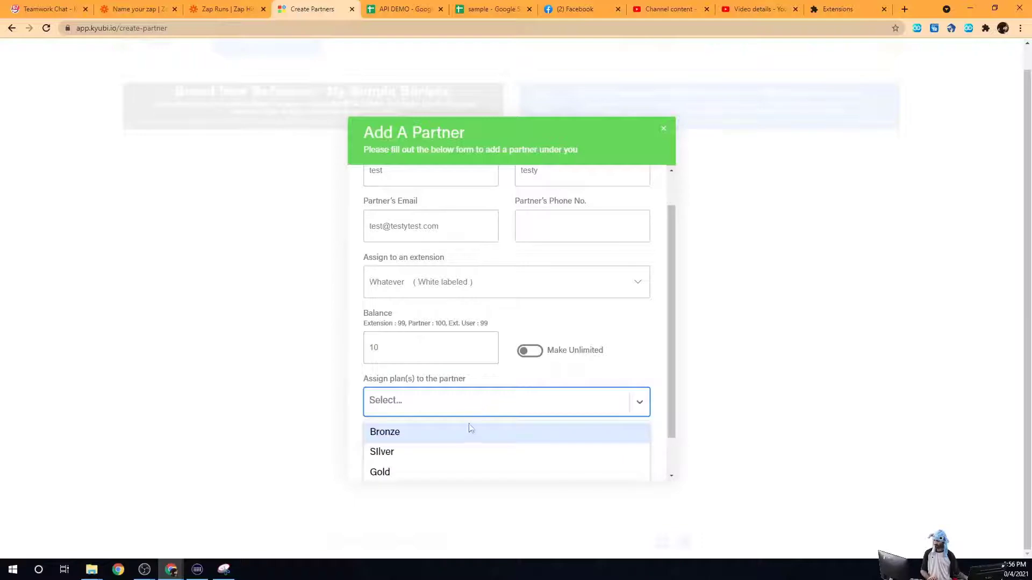
double_click(639, 405)
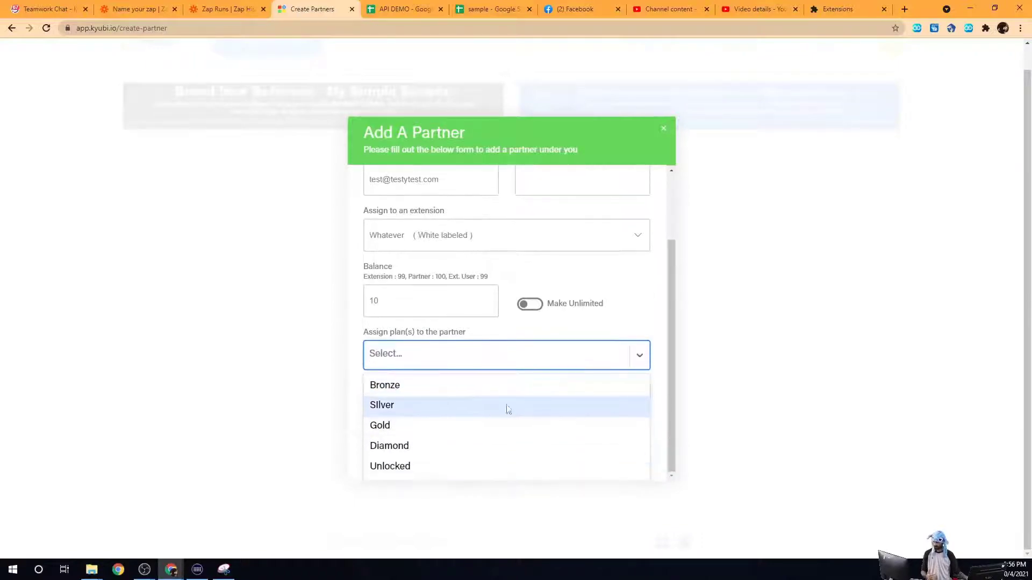
click(440, 387)
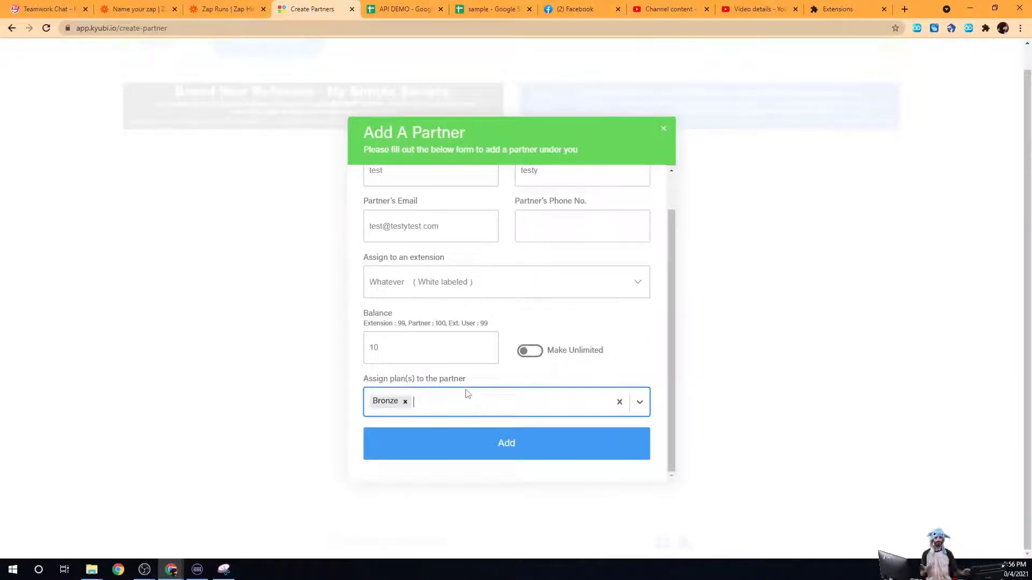
click(458, 406)
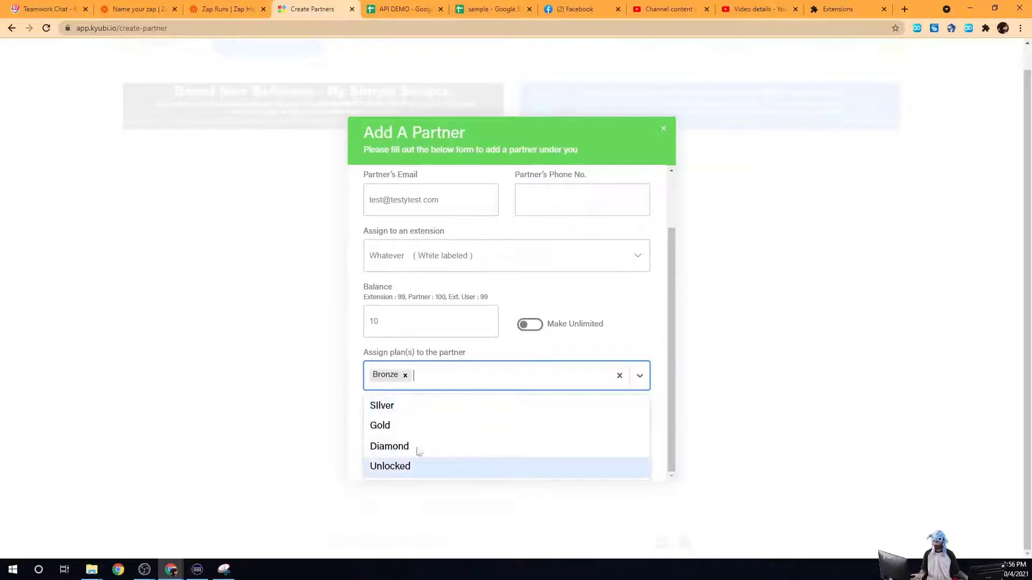
click(581, 347)
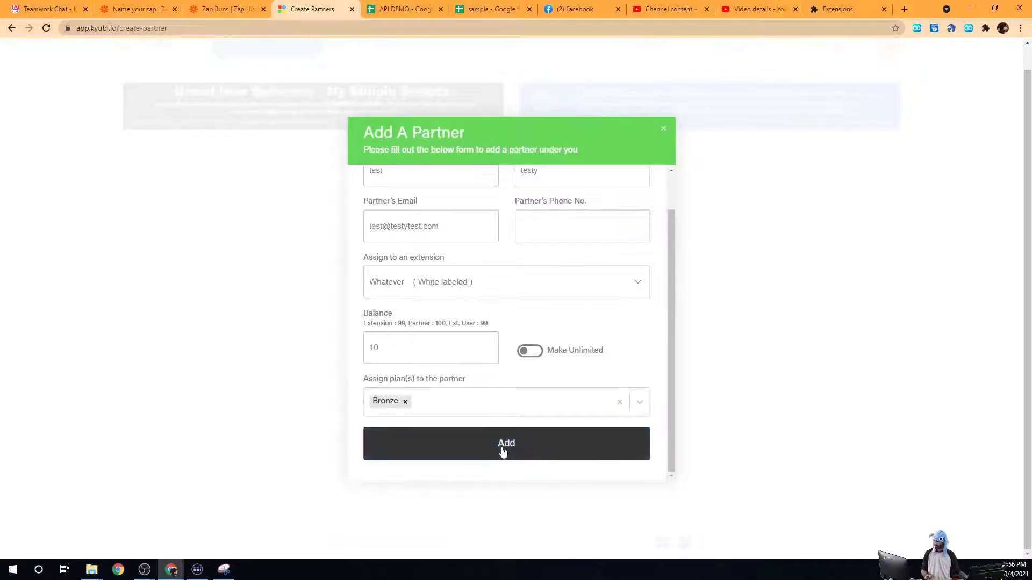
triple_click(419, 225)
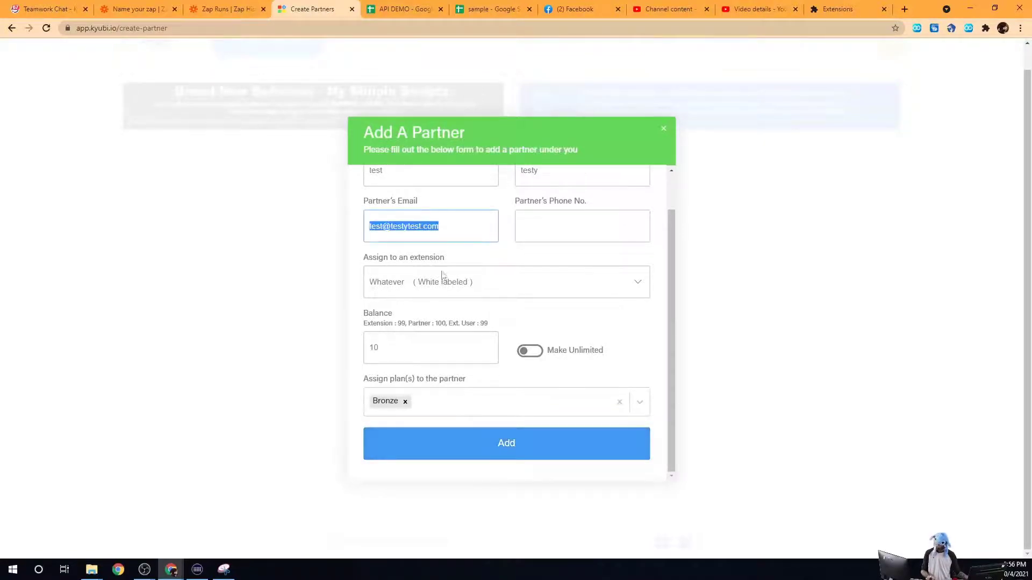
click(493, 439)
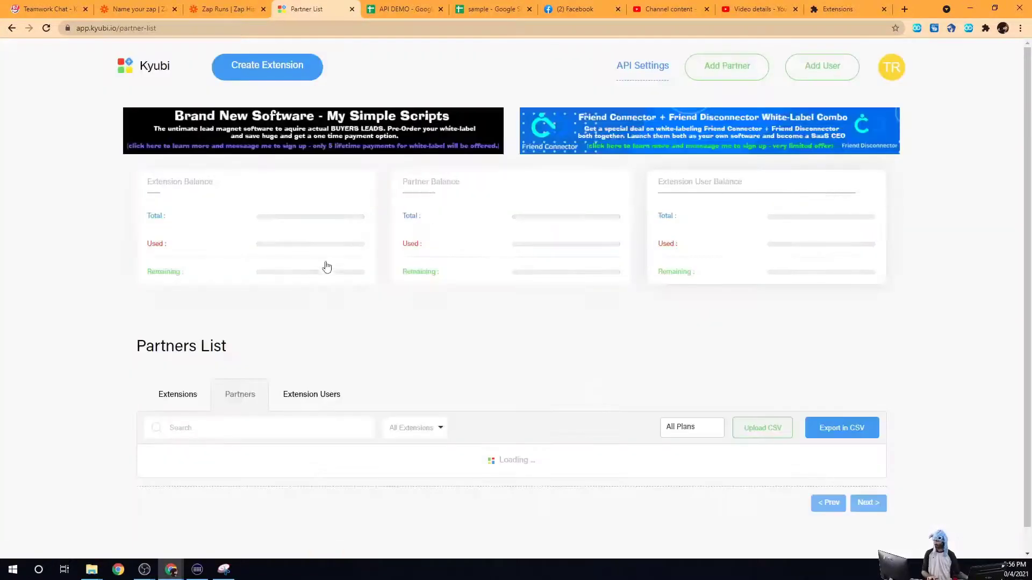
Step: Verify the new partner shows Active with 1 assigned extension, then bring up its row actions
scroll(102, 382, down, 2)
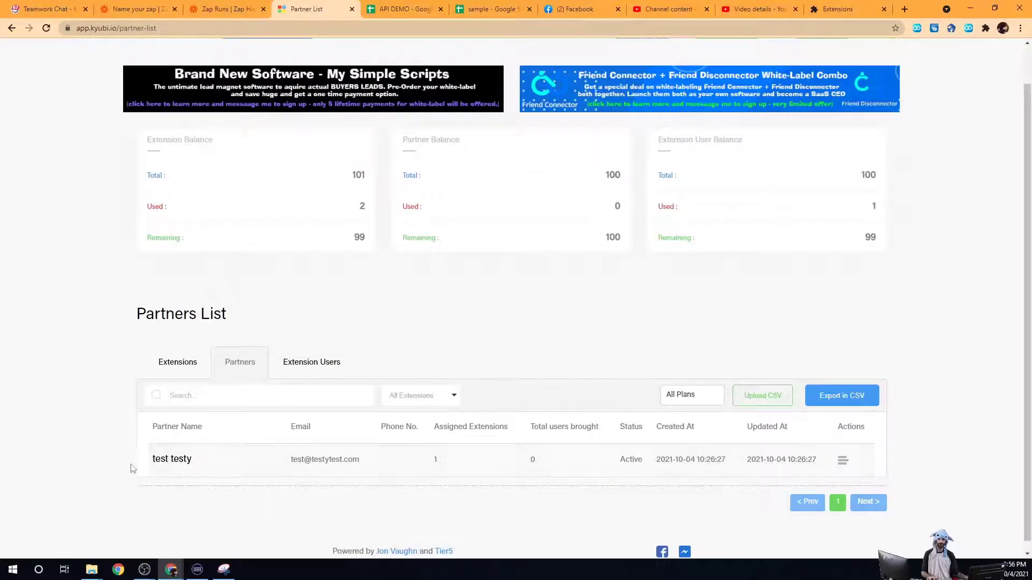
double_click(435, 460)
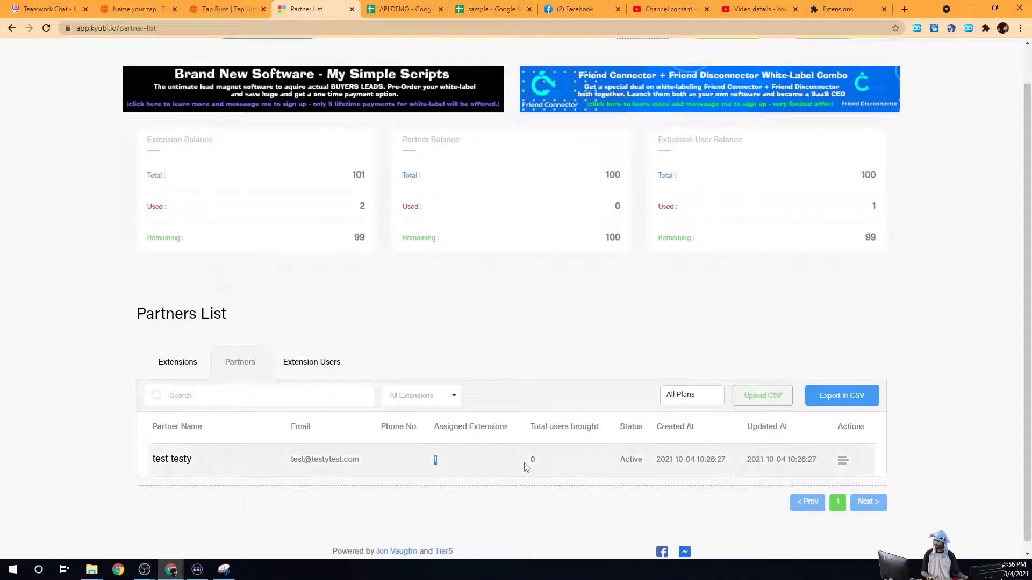
drag(547, 461, 534, 461)
double_click(631, 460)
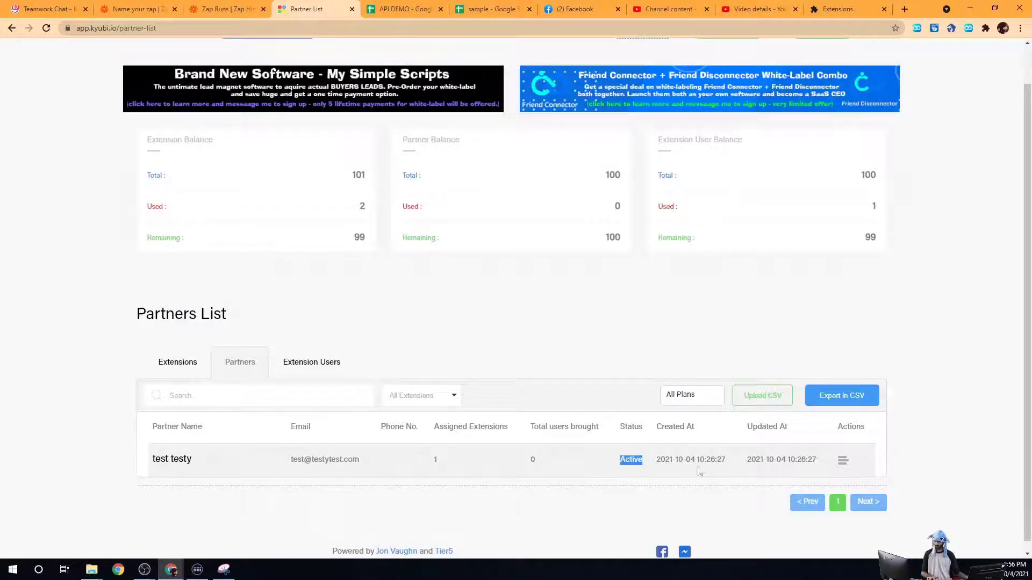
scroll(736, 447, down, 1)
click(842, 460)
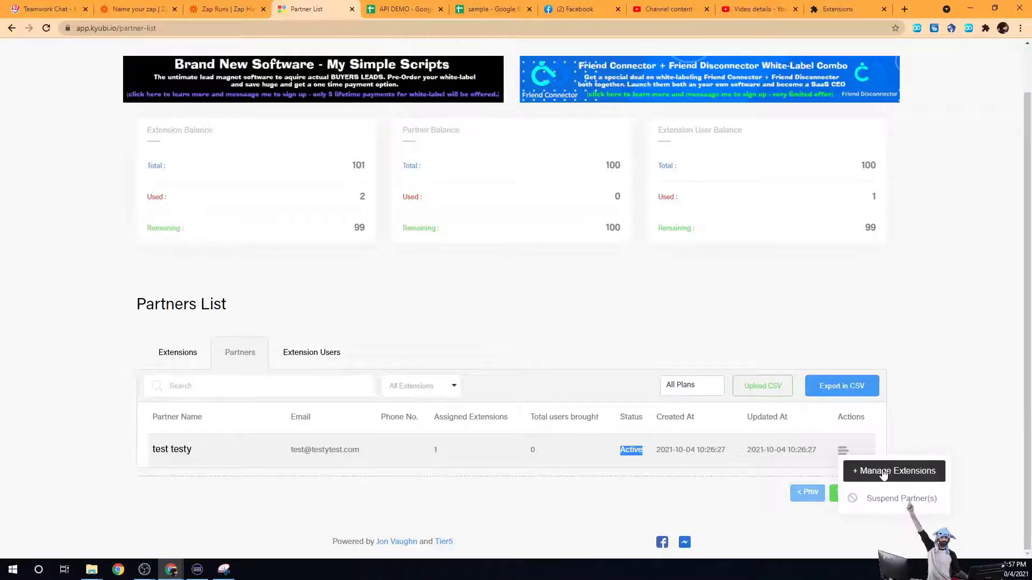
Step: Manage the partner's extensions and add the Silver and Gold plans to Whatever
click(884, 471)
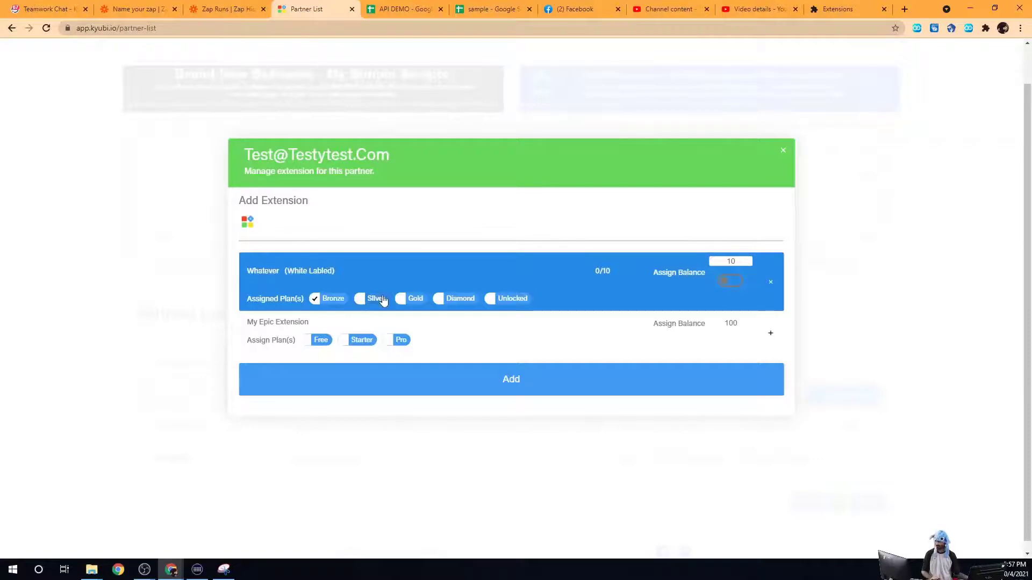
click(360, 299)
click(403, 301)
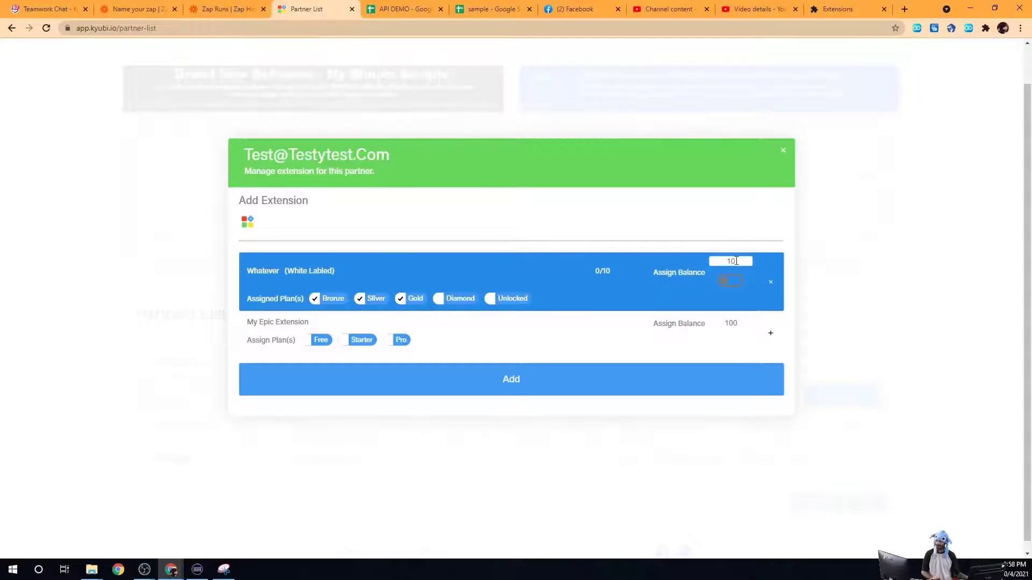
Step: Leave Whatever's balance limited at 10 and tick the Free plan on My Epic Extension
click(736, 281)
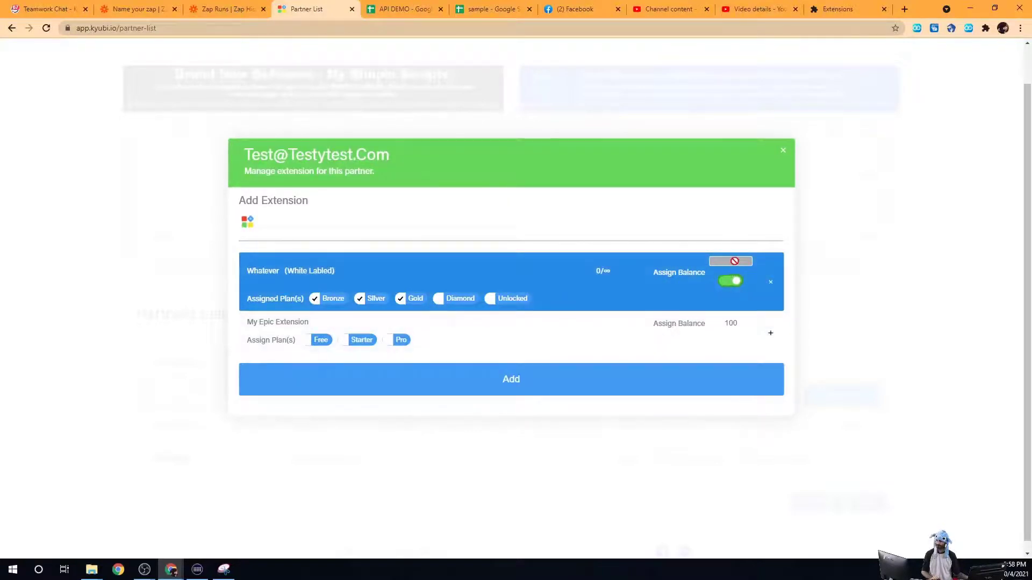
click(731, 281)
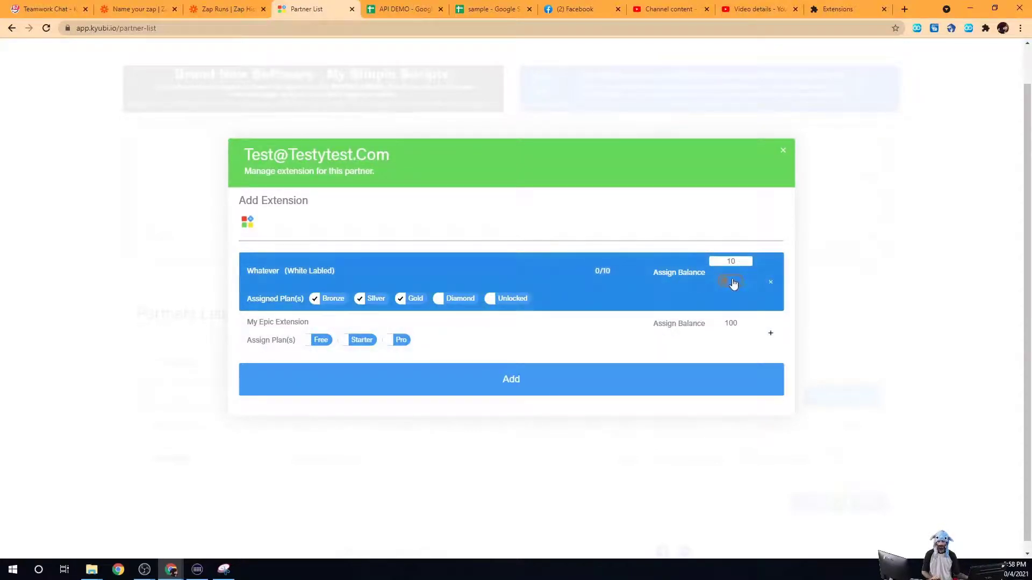
click(730, 282)
click(727, 285)
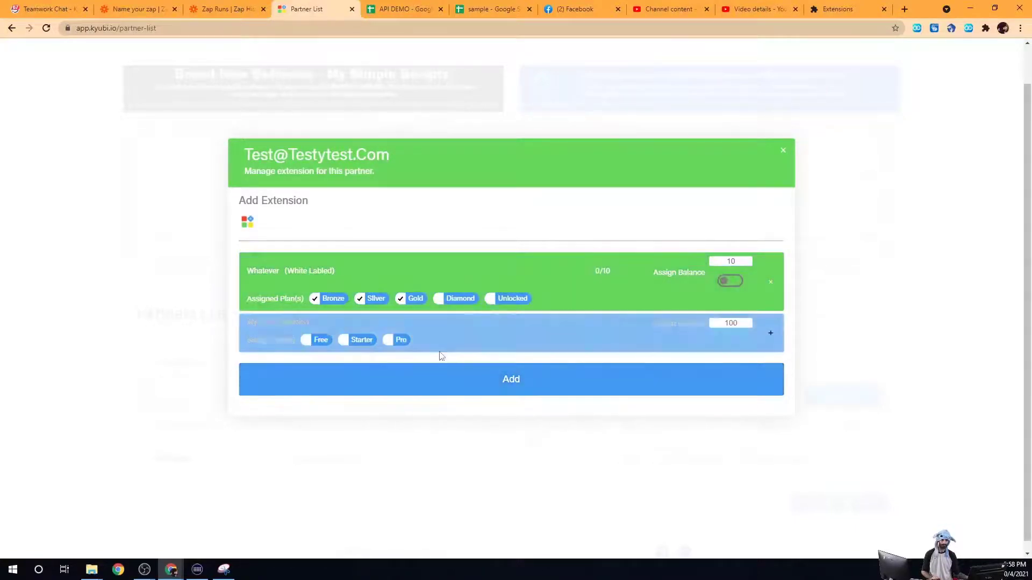
click(304, 341)
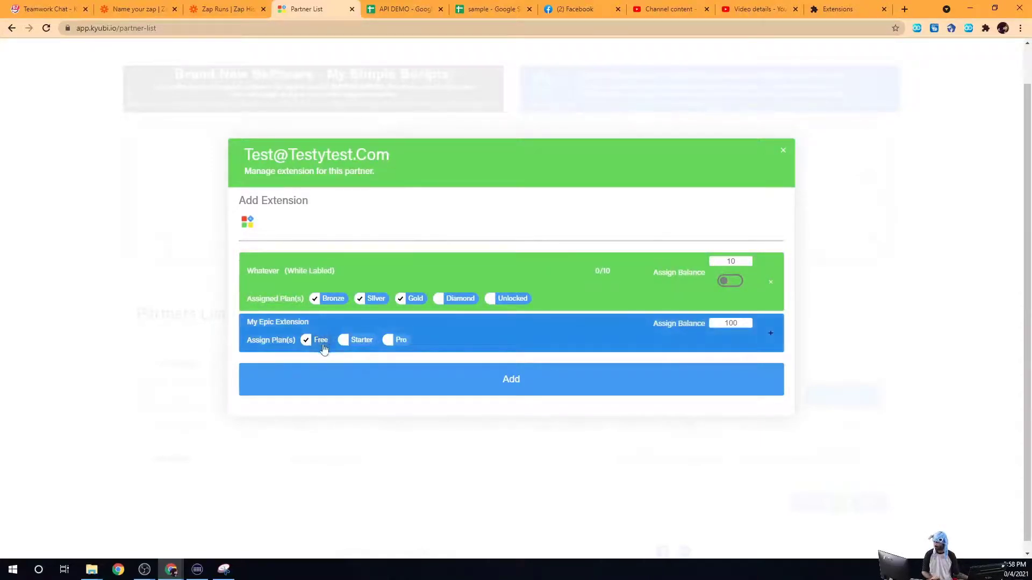
Step: Set My Epic Extension's balance to 50, add it, and save the partner's extension assignments
double_click(730, 323)
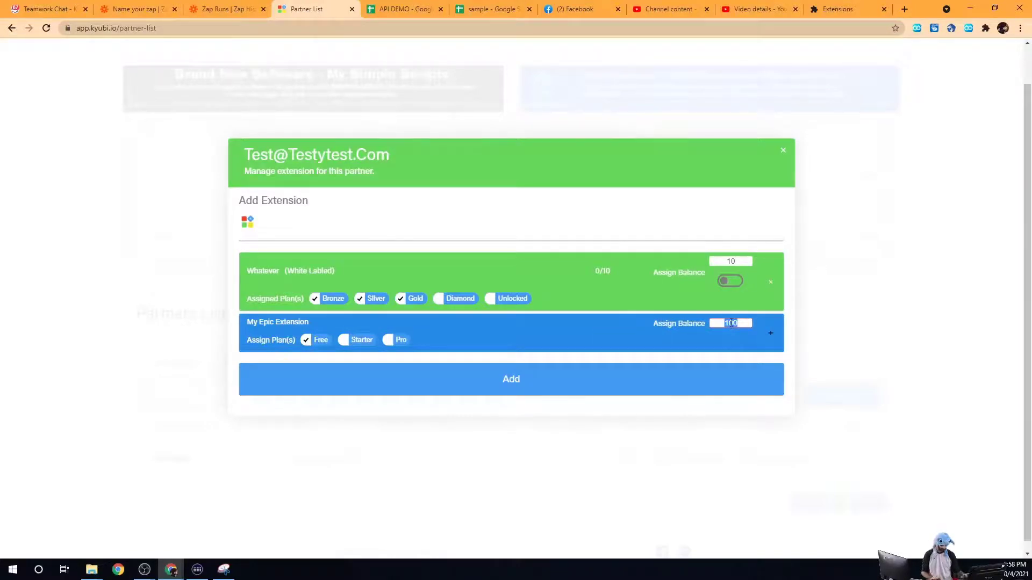
text(50)
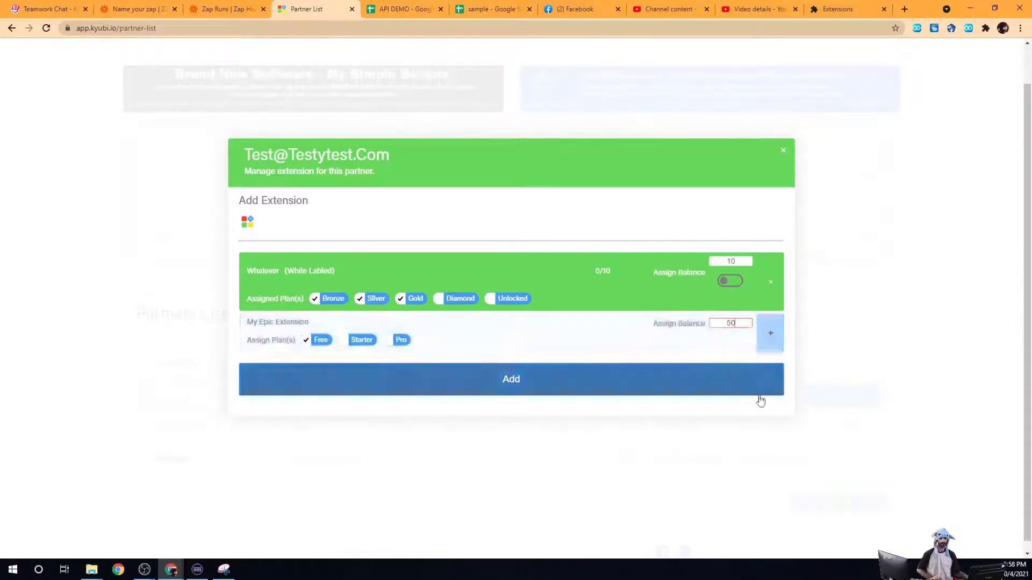
click(772, 338)
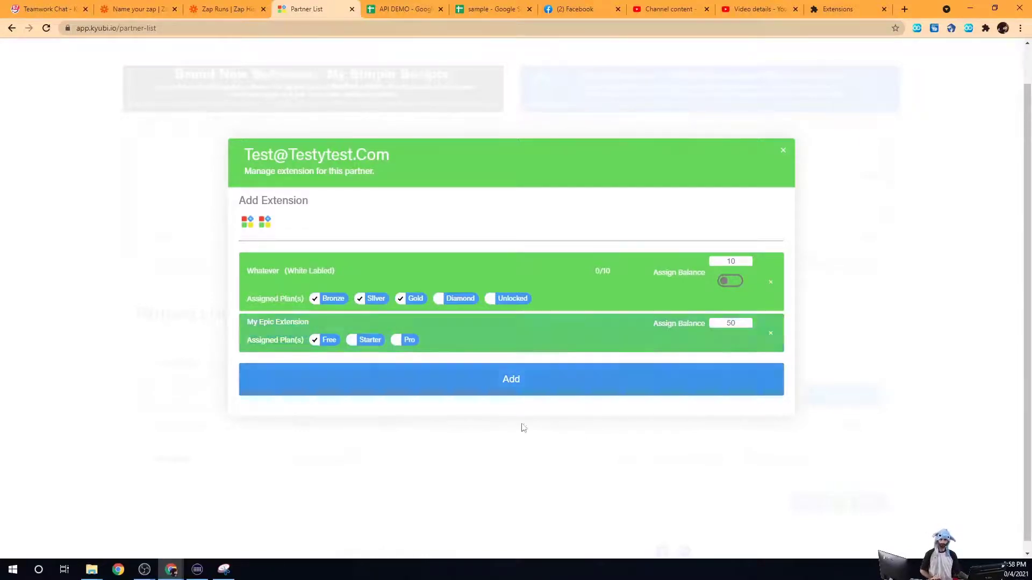
click(523, 387)
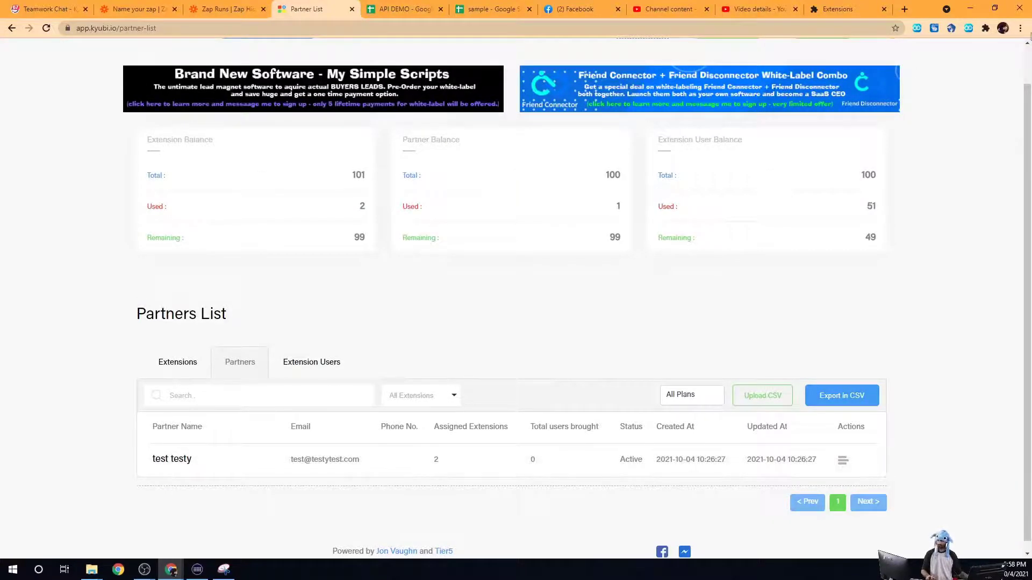
Step: Open a Chrome Incognito window on the Kyubi login page at app.kyubi.io/login
click(1020, 28)
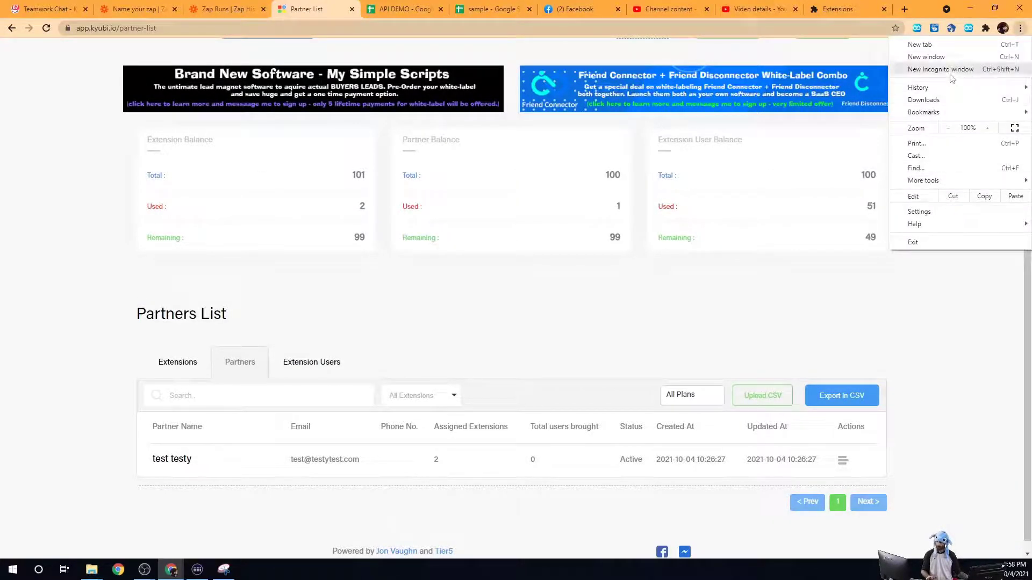
click(950, 69)
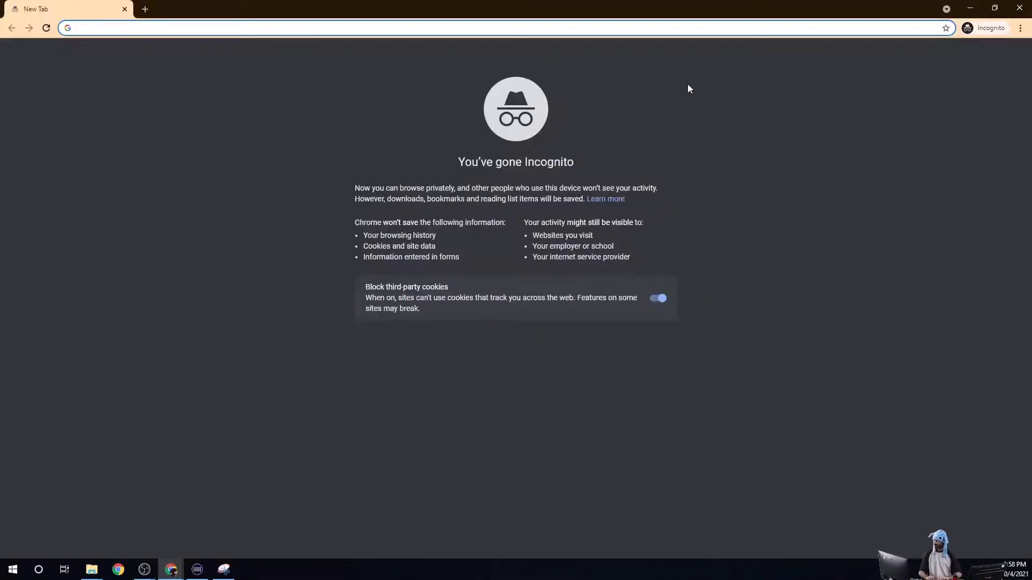
text(kyu)
key(Return)
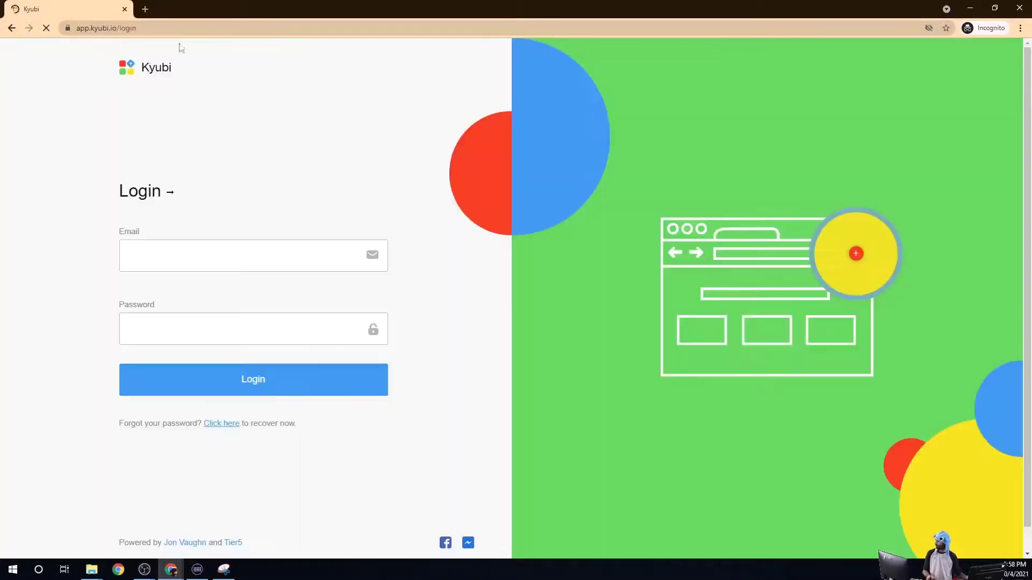
Step: Log in to Kyubi as the new partner using the partner's email and password
click(196, 248)
click(97, 165)
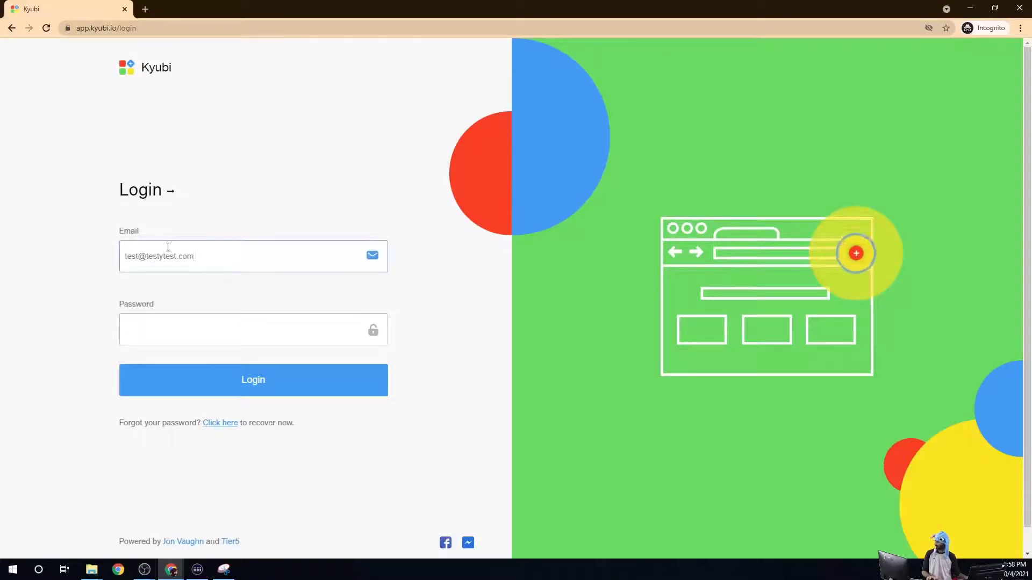
right_click(236, 248)
click(183, 321)
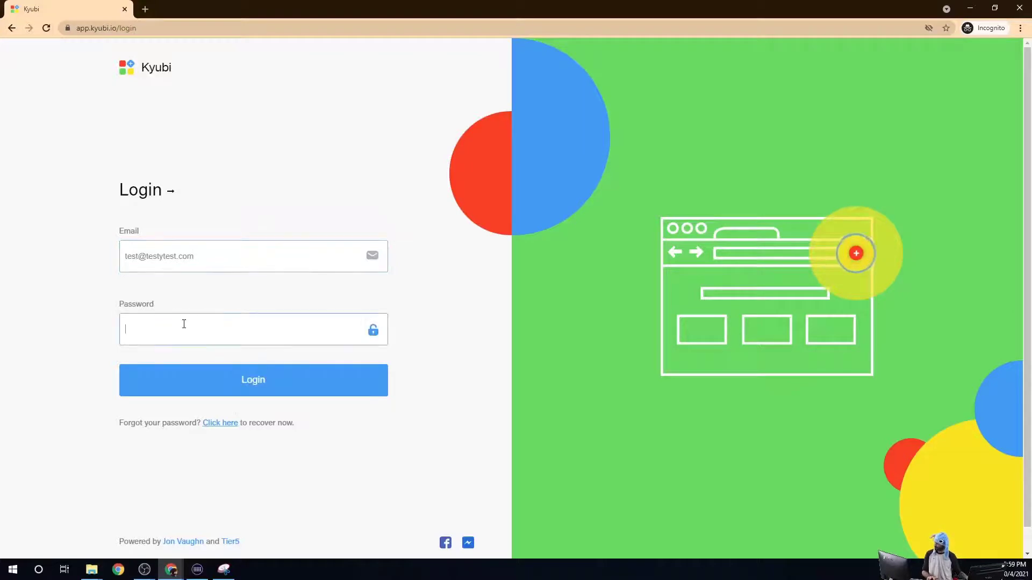
text(••••••)
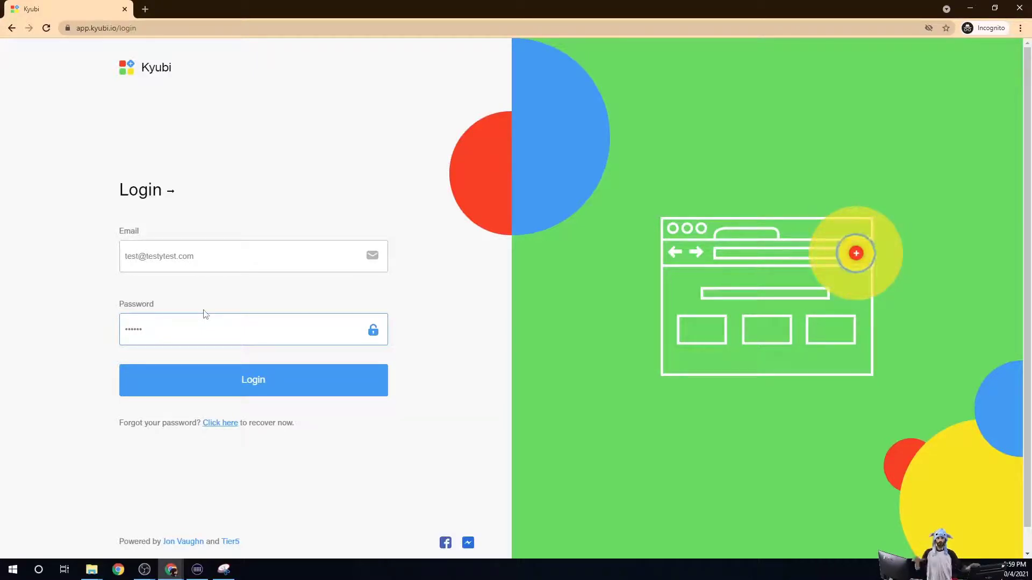
click(244, 378)
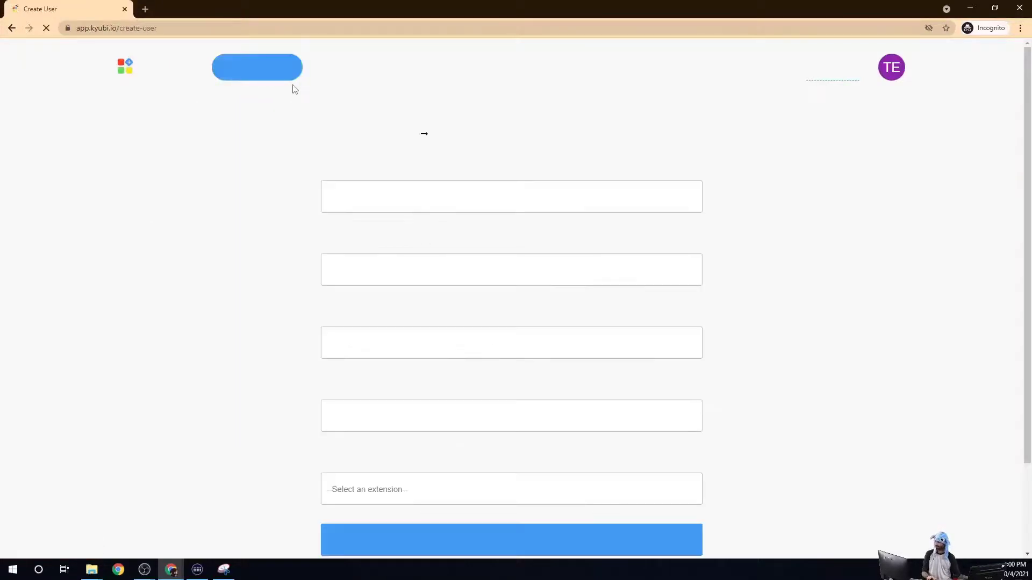
scroll(414, 251, down, 3)
Step: Enter the new user's email, assign the Whatever extension, and view its available plans
click(398, 235)
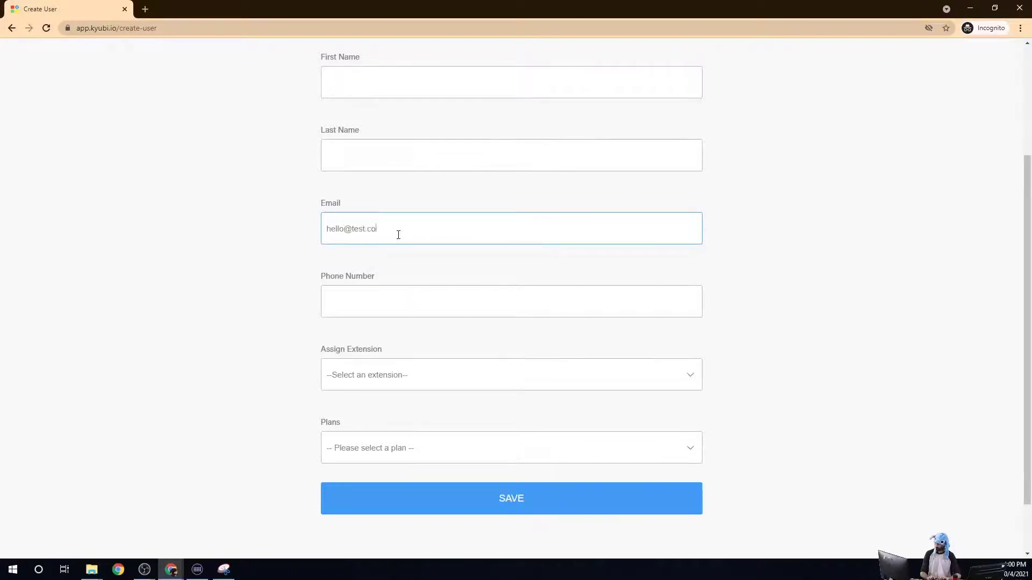
scroll(376, 290, down, 2)
click(411, 313)
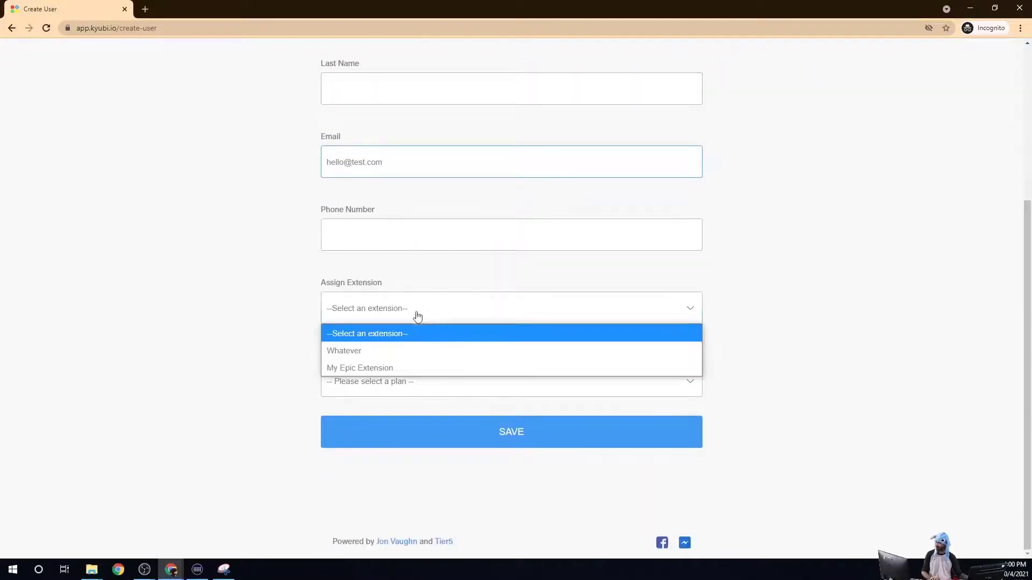
click(355, 350)
click(389, 389)
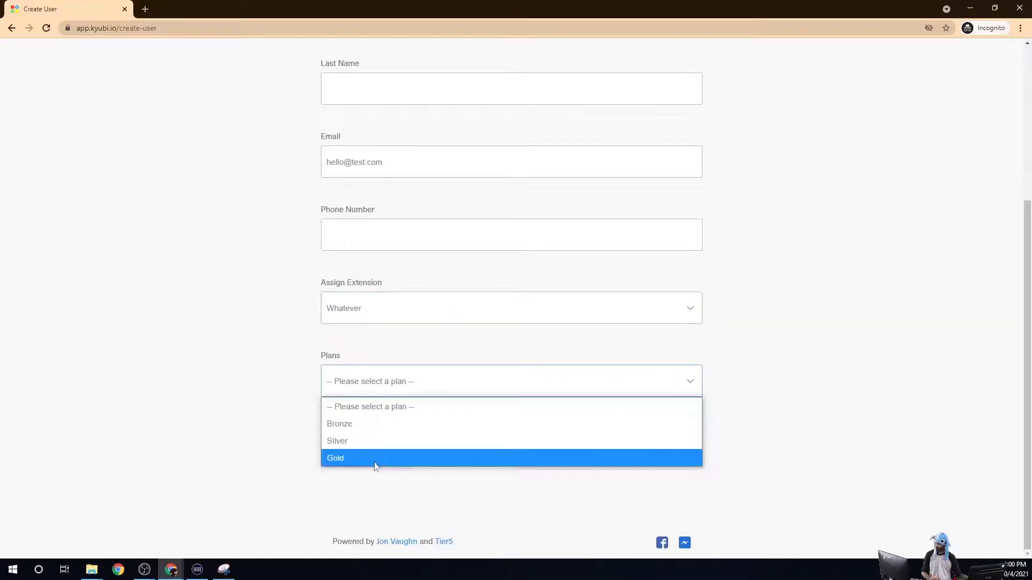
scroll(212, 244, up, 5)
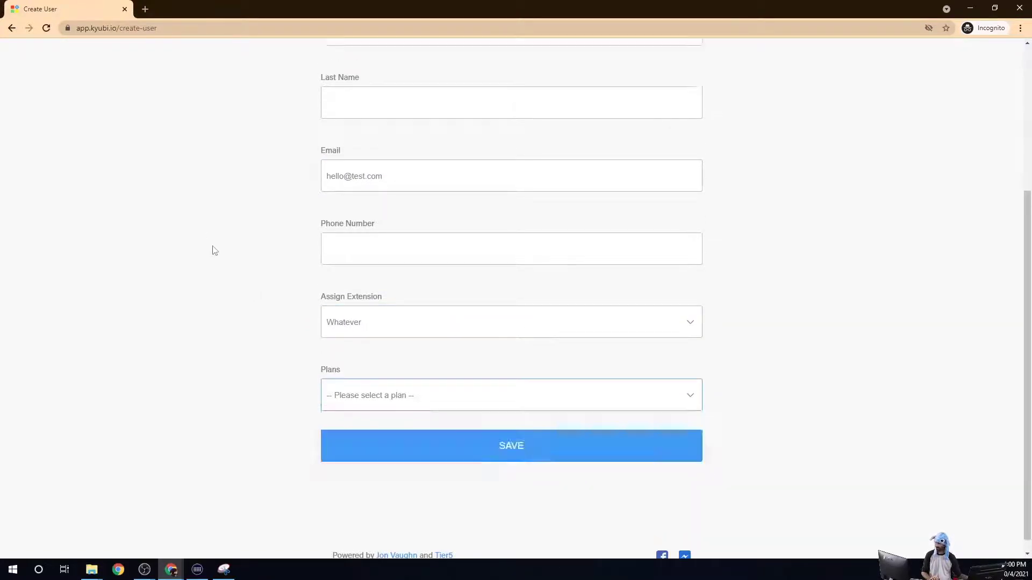
Step: Review the Whatever extension's details on the partner dashboard
click(156, 67)
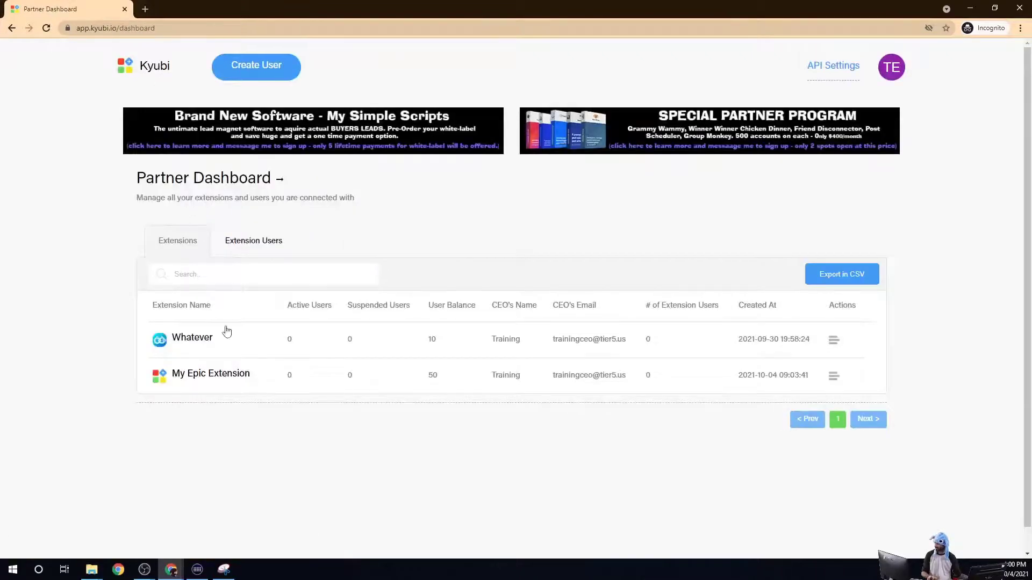
click(204, 340)
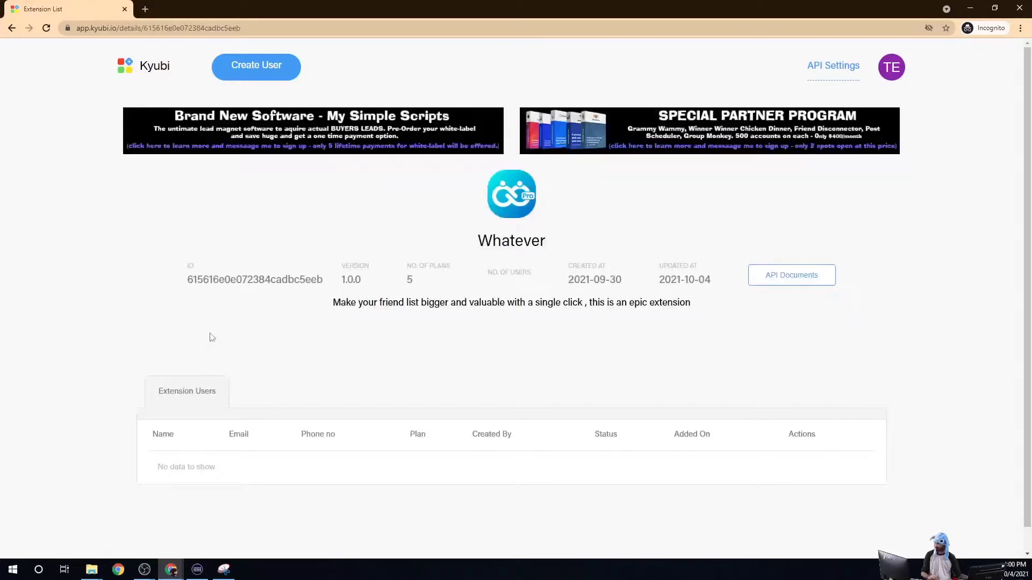
click(409, 281)
Step: On the Create User form, reselect Whatever, check its Bronze, Silver and Gold plans, and move the window aside
click(259, 75)
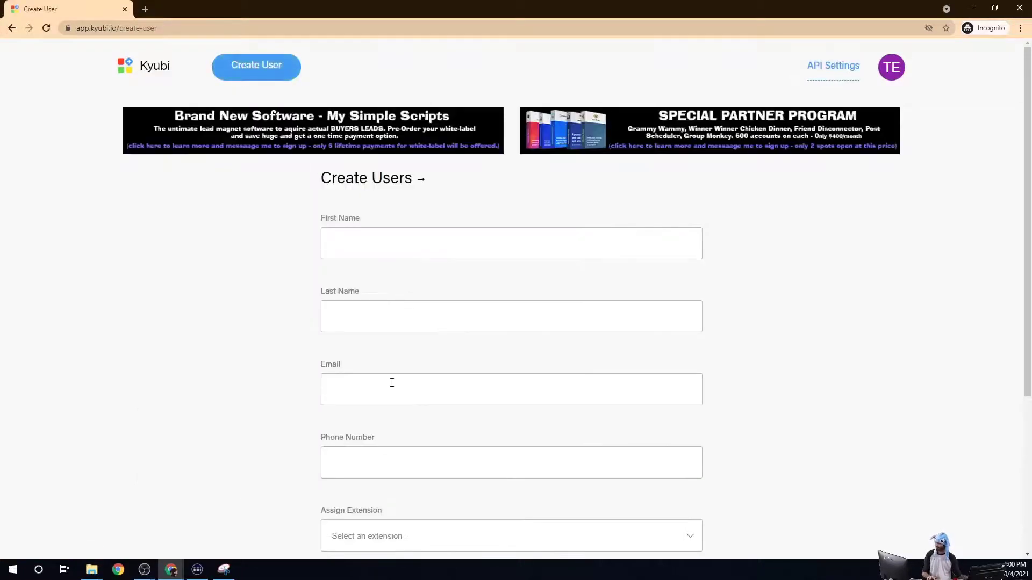
scroll(392, 376, down, 4)
click(387, 325)
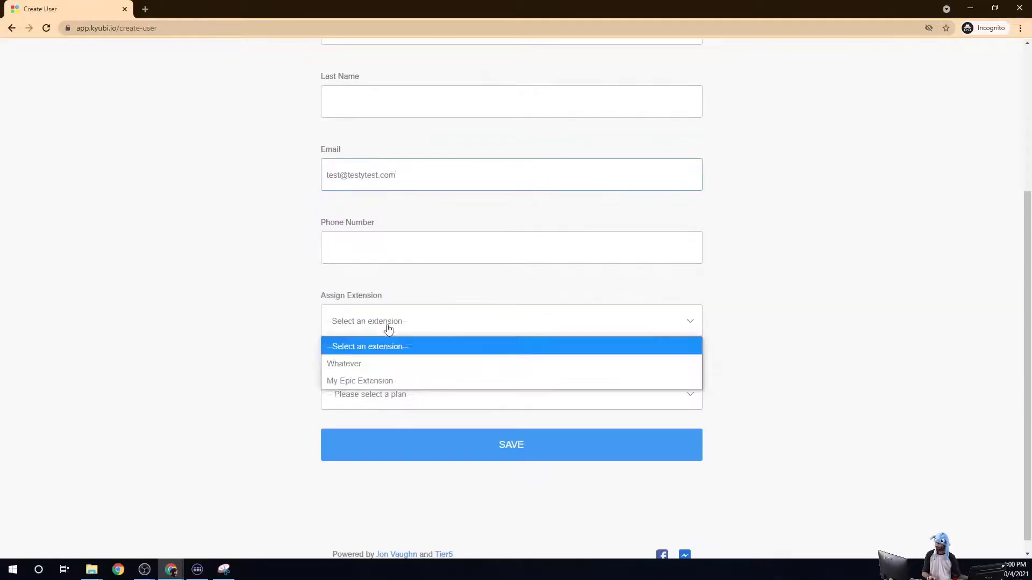
click(385, 373)
click(387, 394)
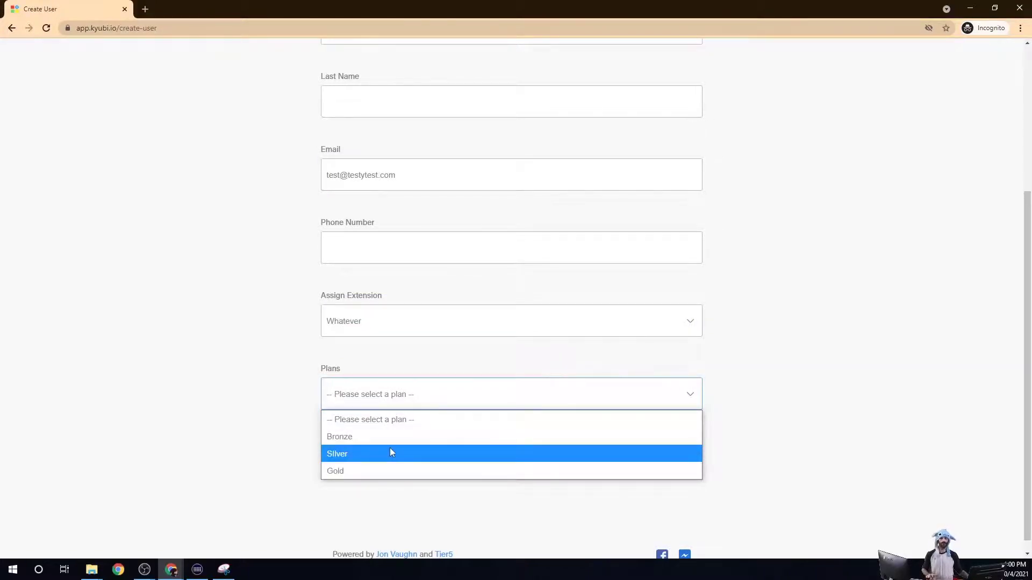
drag(271, 4, 567, 160)
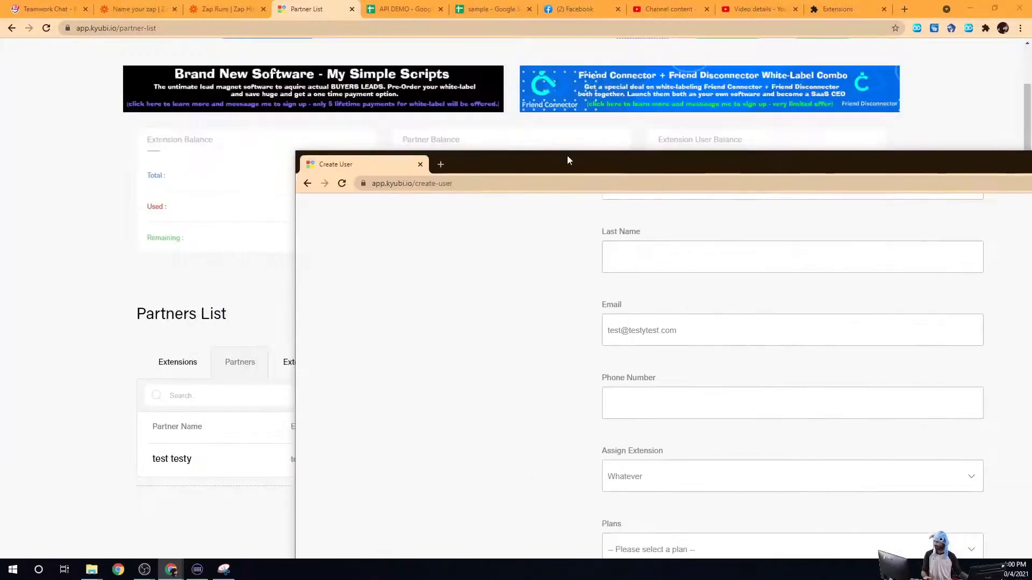
Step: View the extensions currently assigned to the test testy partner through Manage Extension
click(310, 5)
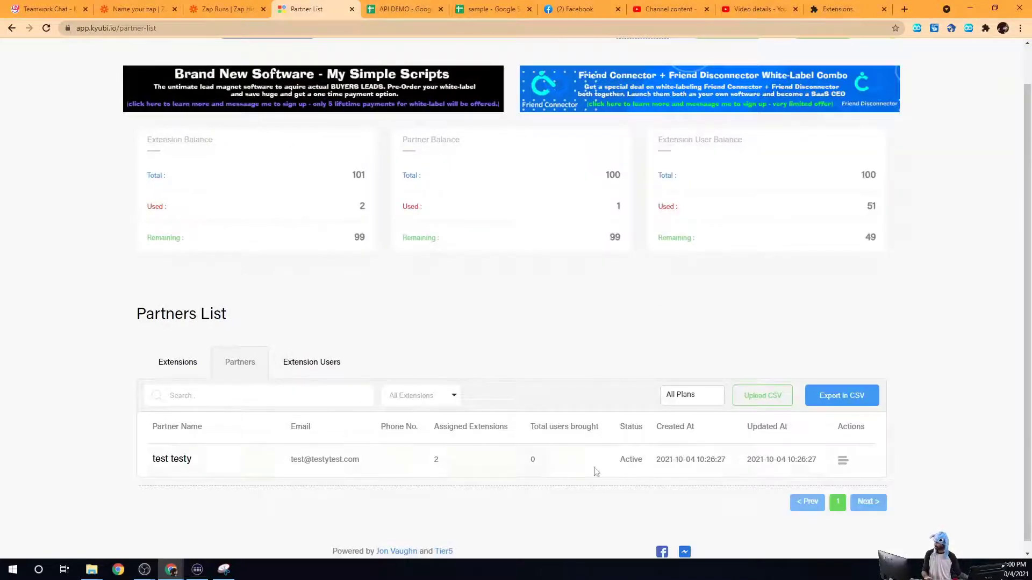
click(842, 461)
click(862, 480)
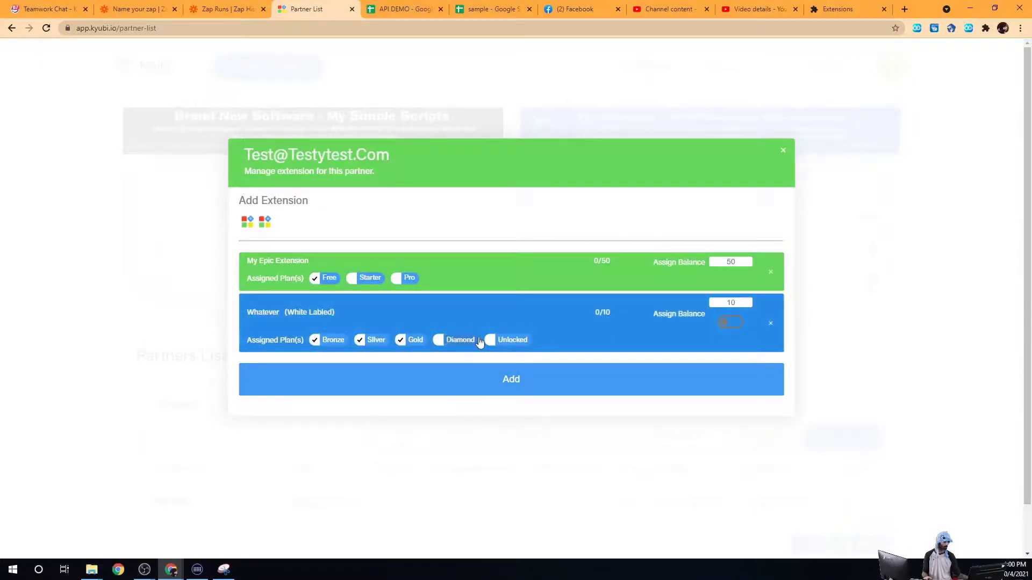
Step: In the maximized create-user form, assign My Epic Extension with the Free plan
key(alt+Tab)
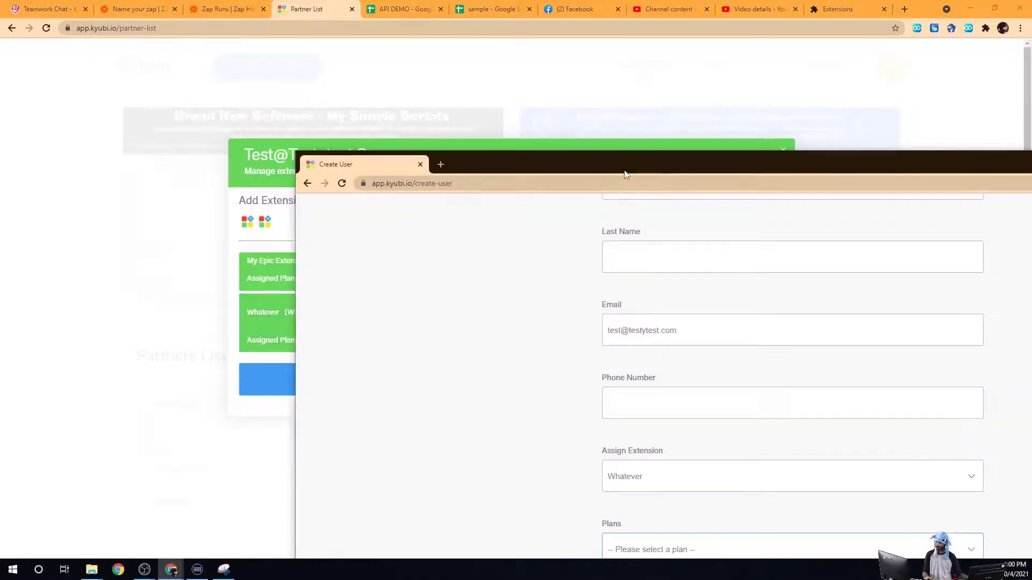
drag(625, 175, 376, 1)
click(408, 400)
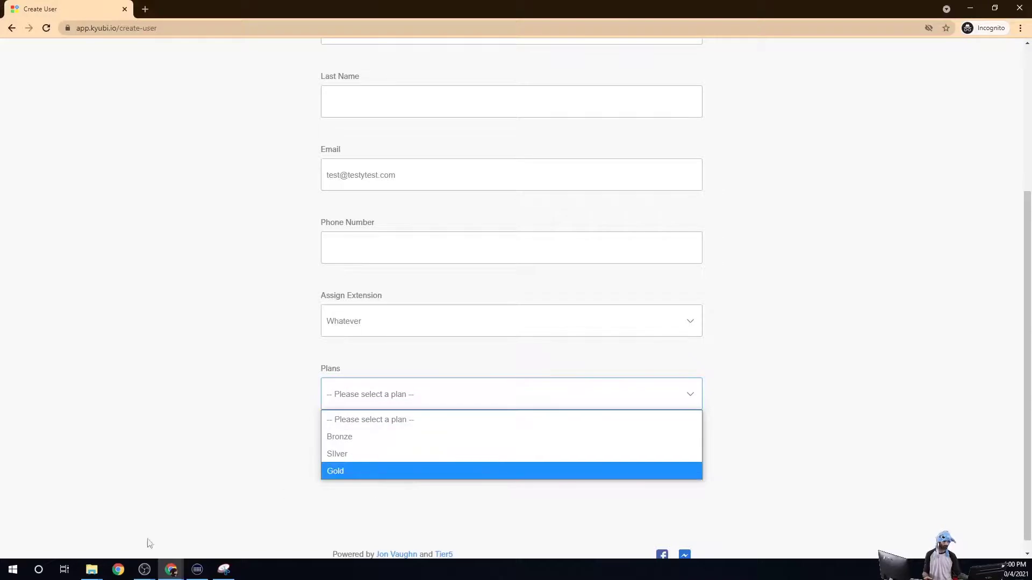
click(136, 366)
click(417, 332)
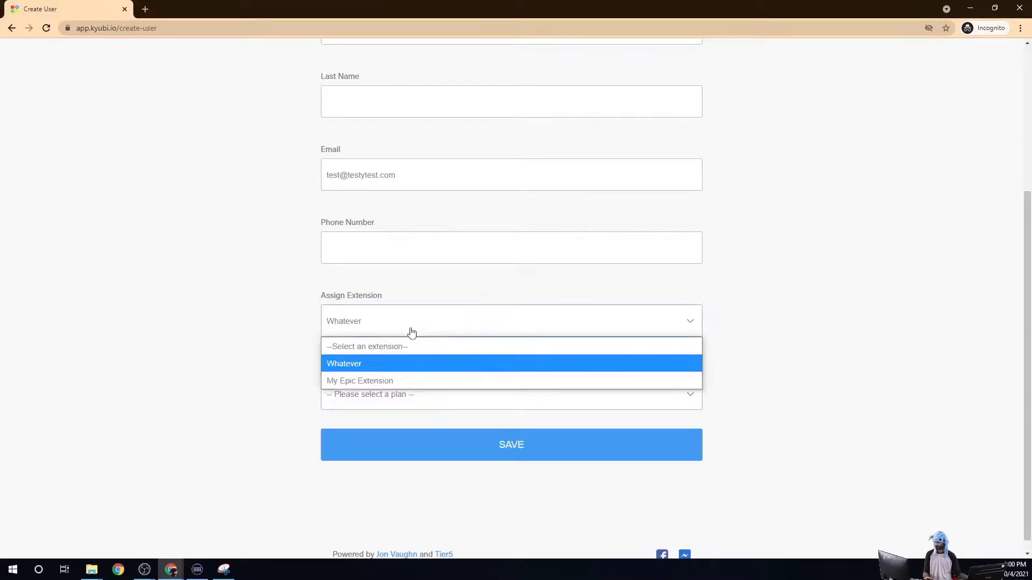
click(375, 381)
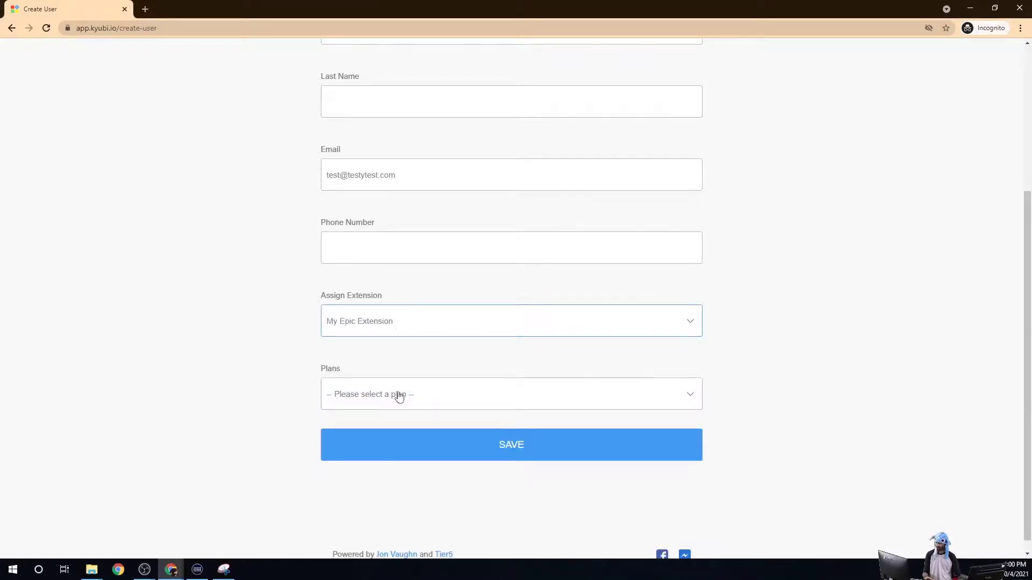
click(398, 396)
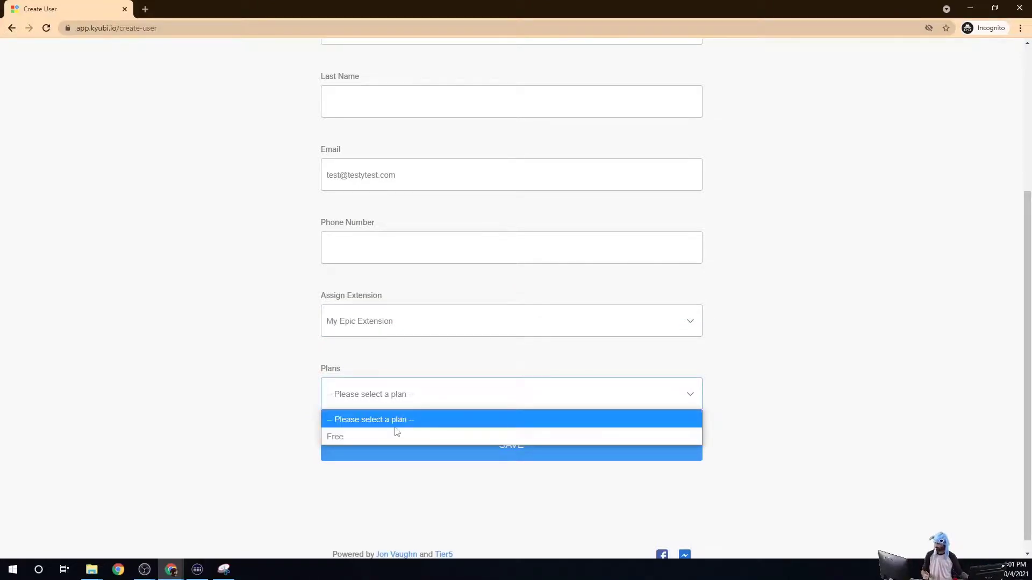
click(392, 437)
Step: Go to the partner dashboard listing Whatever (Bronze, Silver, Gold) and My Epic Extension (Free)
scroll(383, 235, up, 1)
scroll(383, 234, up, 3)
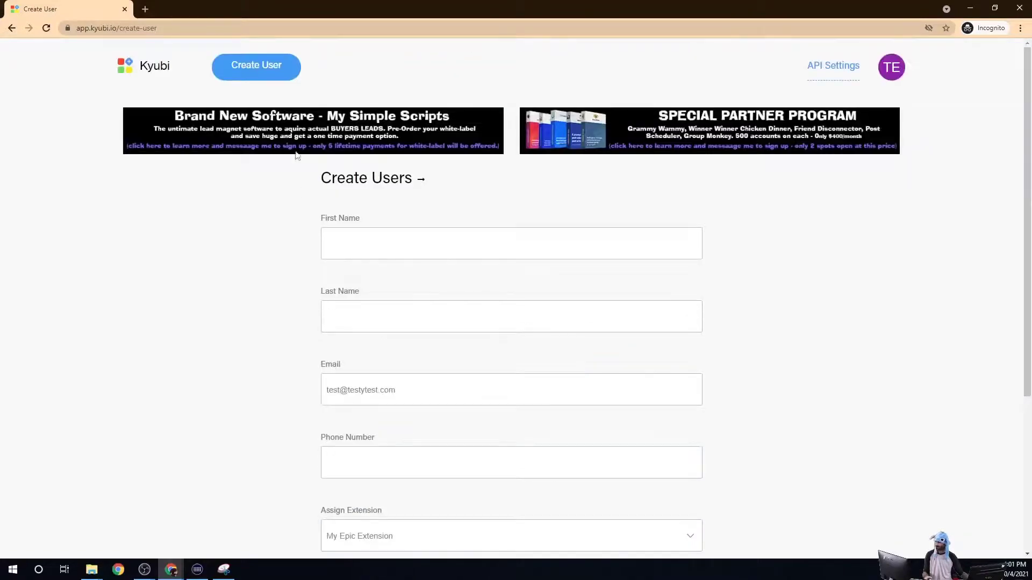
click(143, 75)
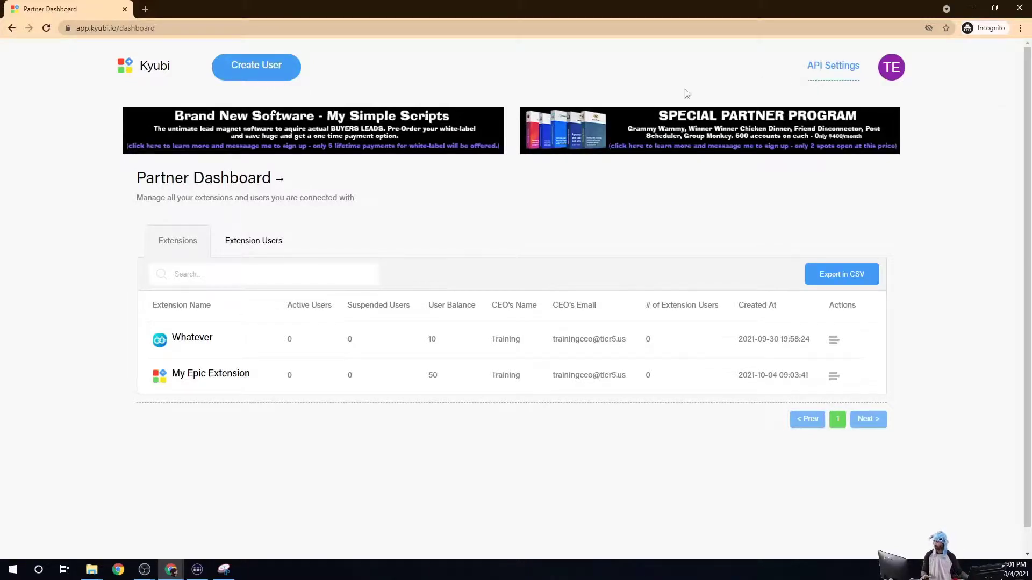
drag(826, 6, 887, 248)
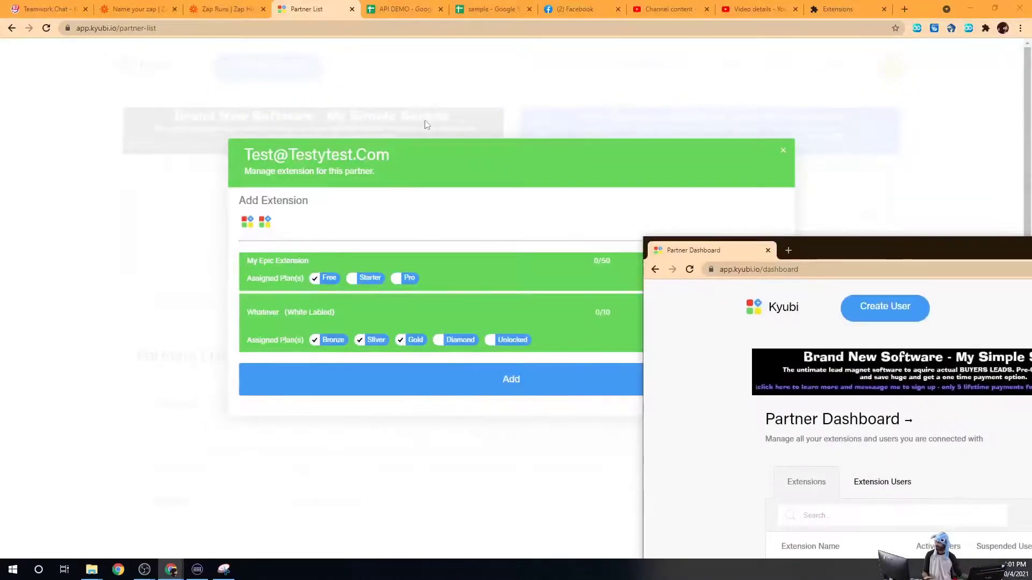
Step: Close the extension manager modal and review the Partners List totals: 51 of 100 extension users used
click(424, 125)
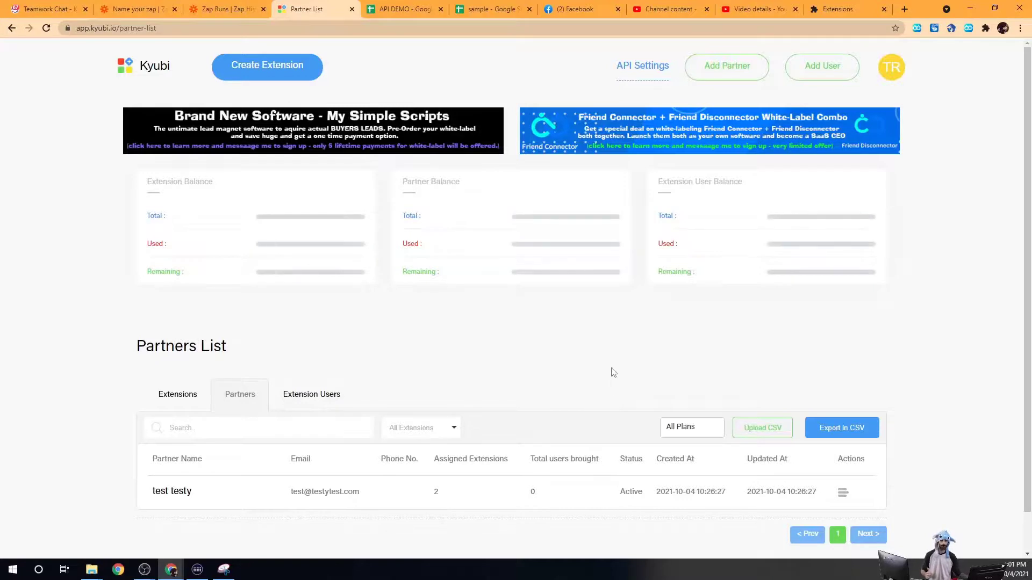
scroll(636, 341, down, 1)
scroll(525, 336, up, 1)
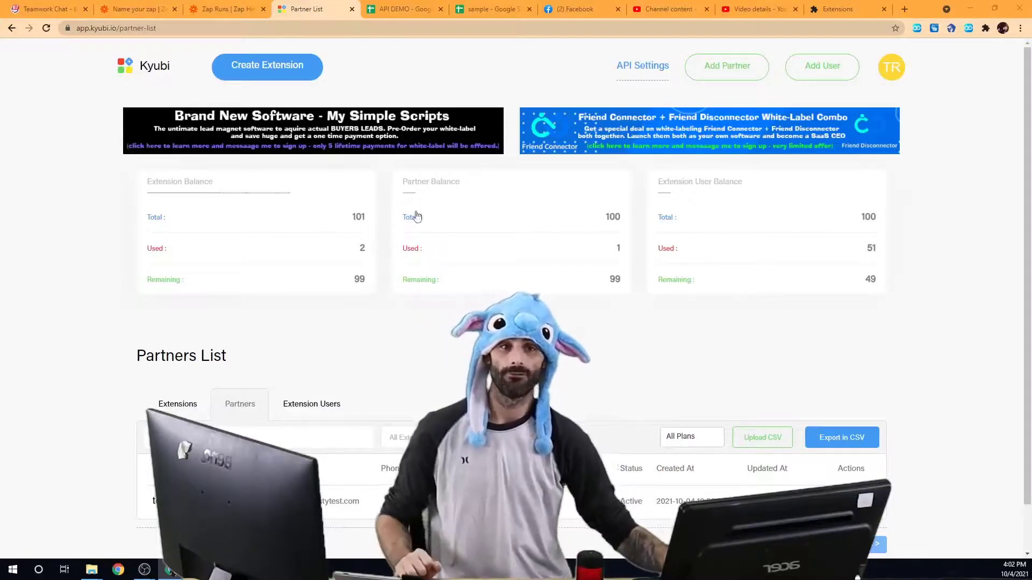
scroll(395, 323, down, 1)
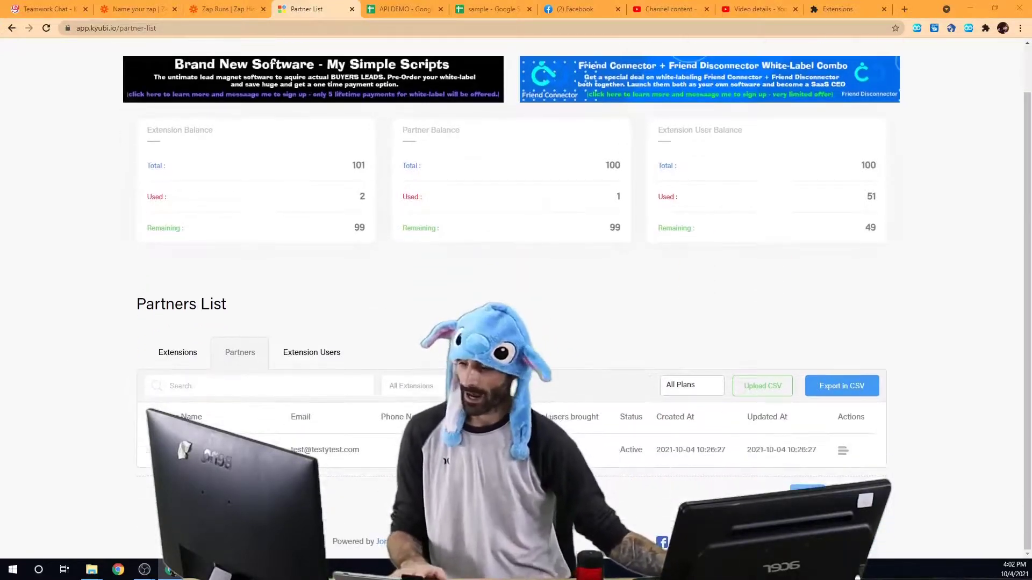
click(844, 455)
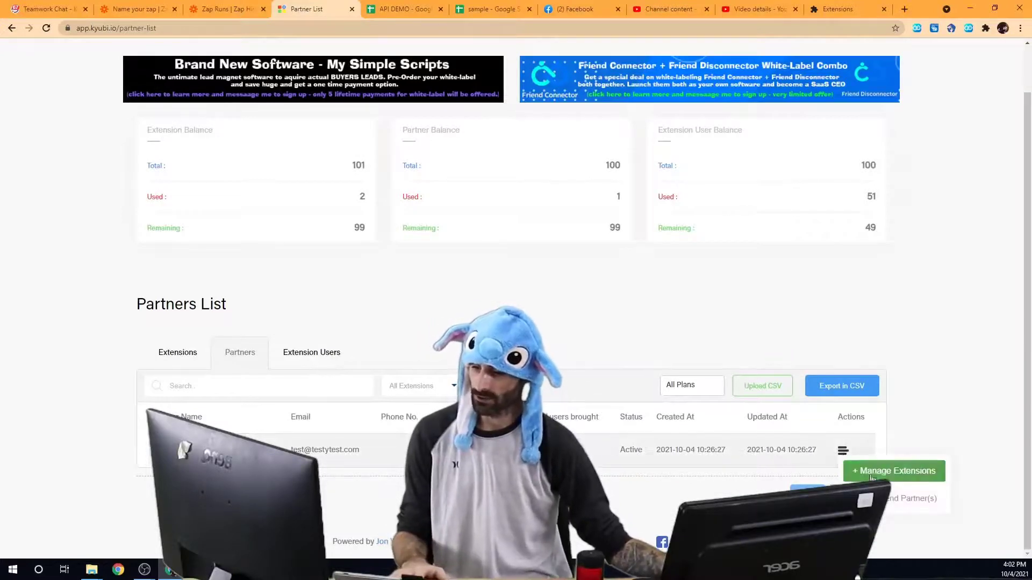
click(856, 471)
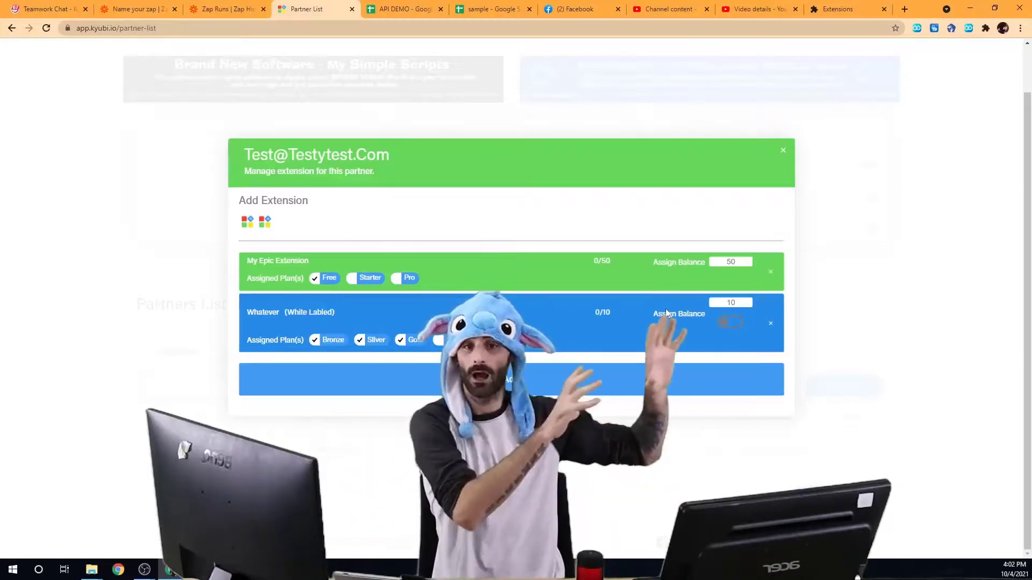
click(813, 231)
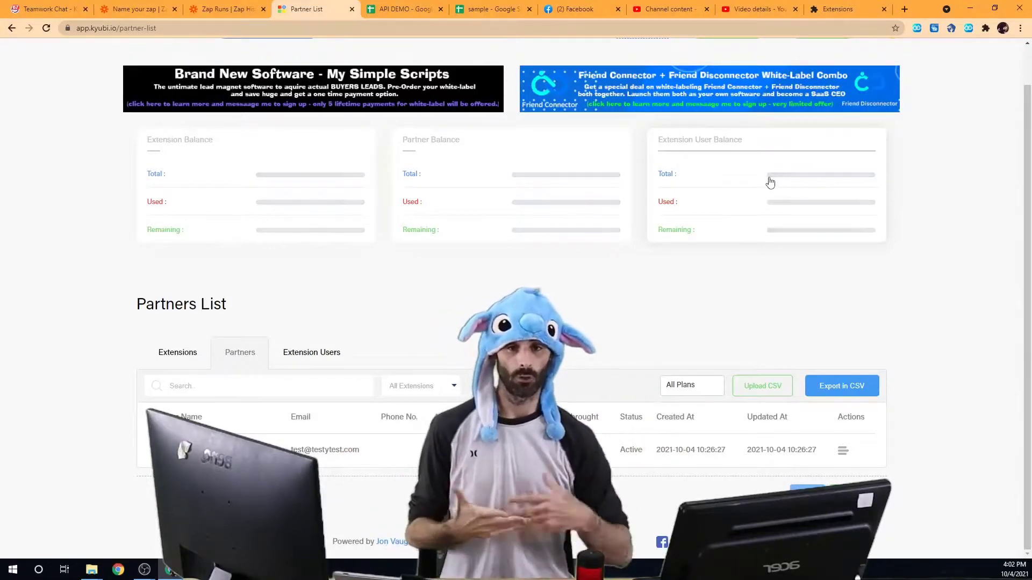
scroll(466, 191, up, 1)
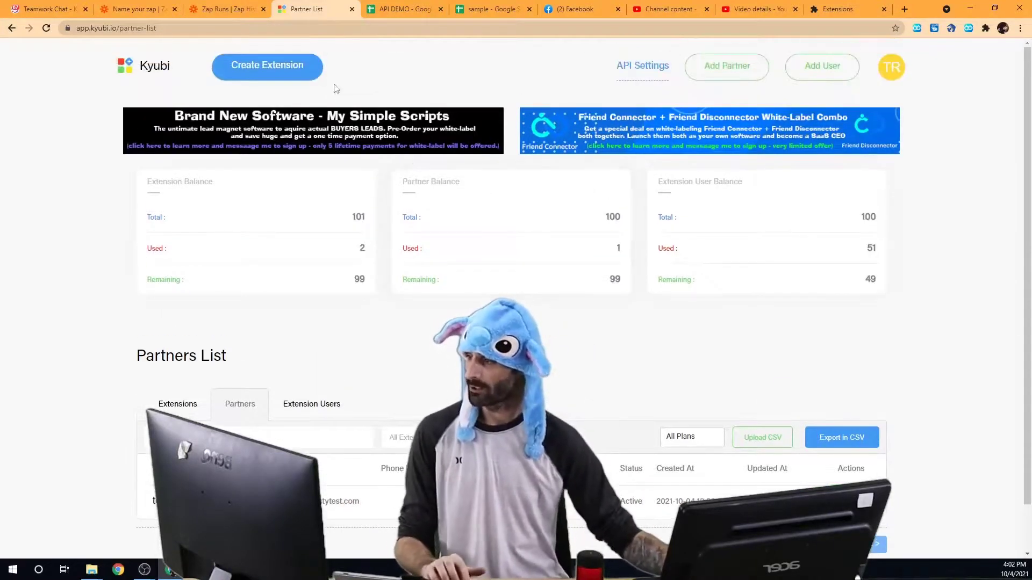
Step: Fill Add Partner with a test name and email, My Epic Extension, balance 500, and Free plan
click(709, 69)
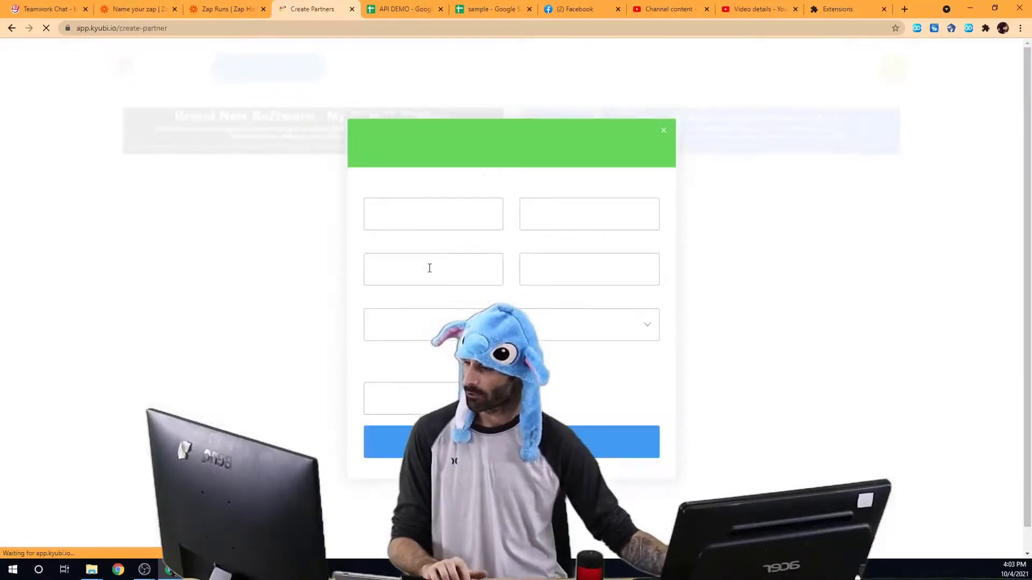
click(428, 222)
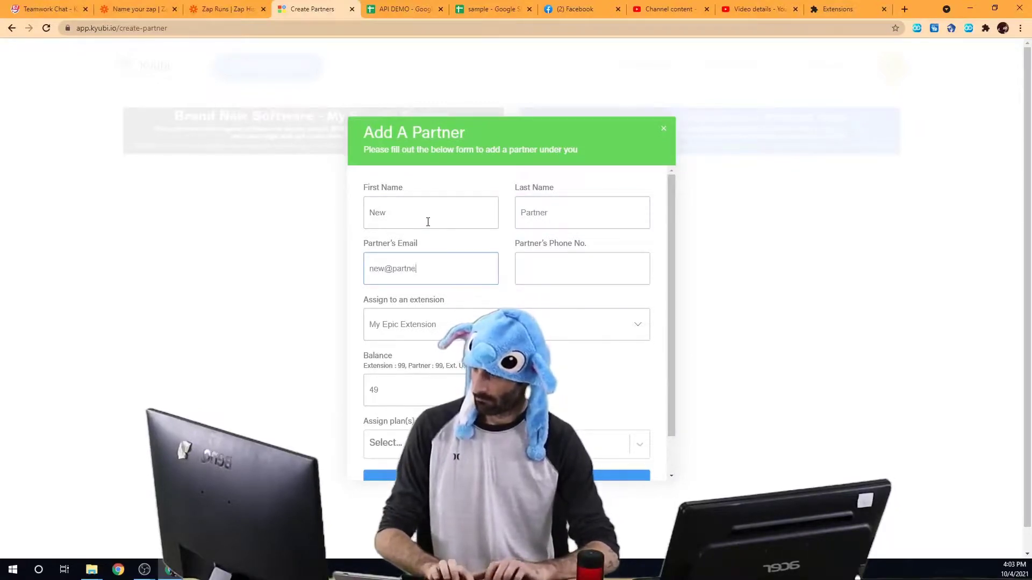
click(456, 325)
click(443, 351)
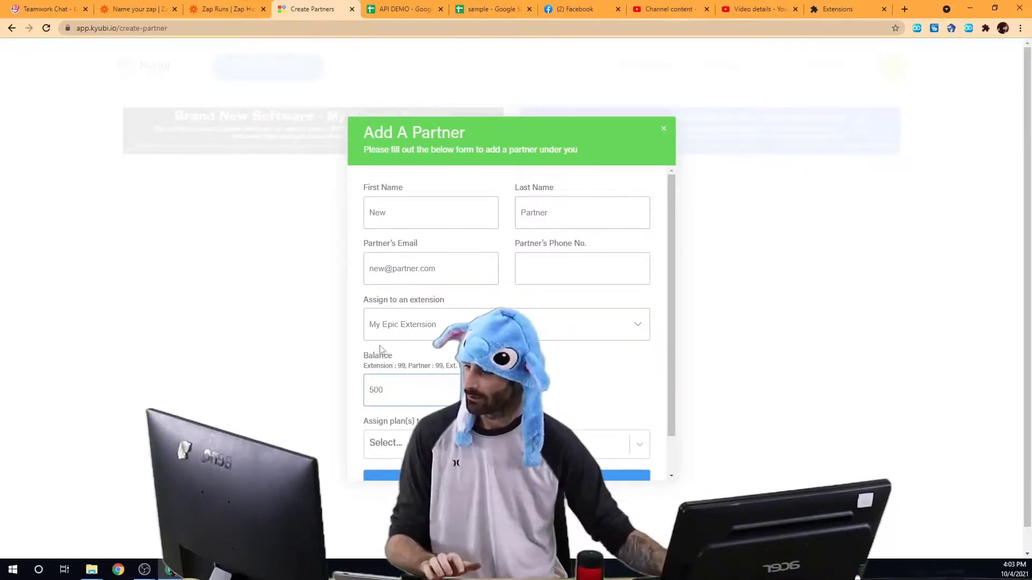
scroll(453, 402, down, 1)
scroll(421, 417, down, 1)
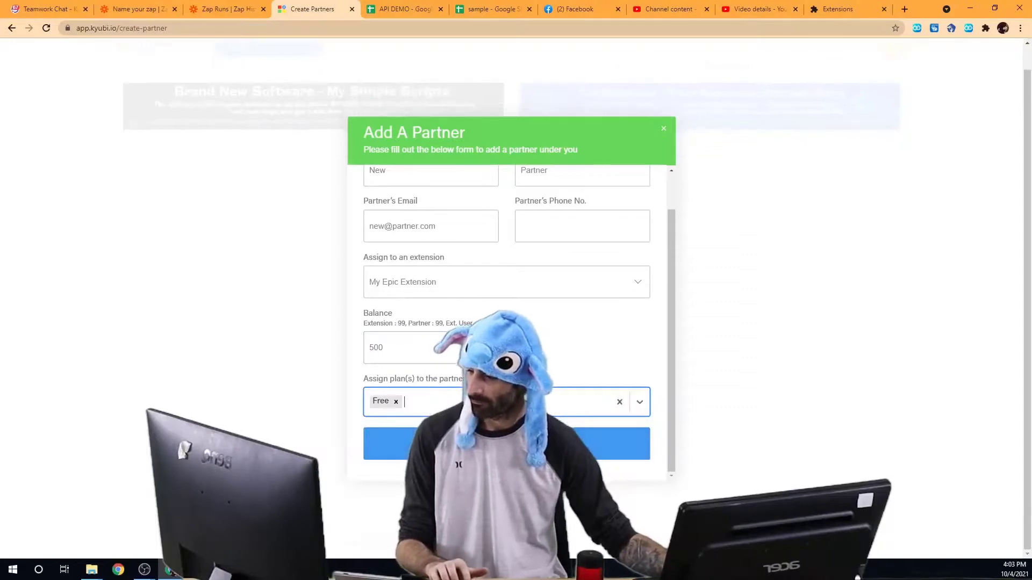
click(423, 440)
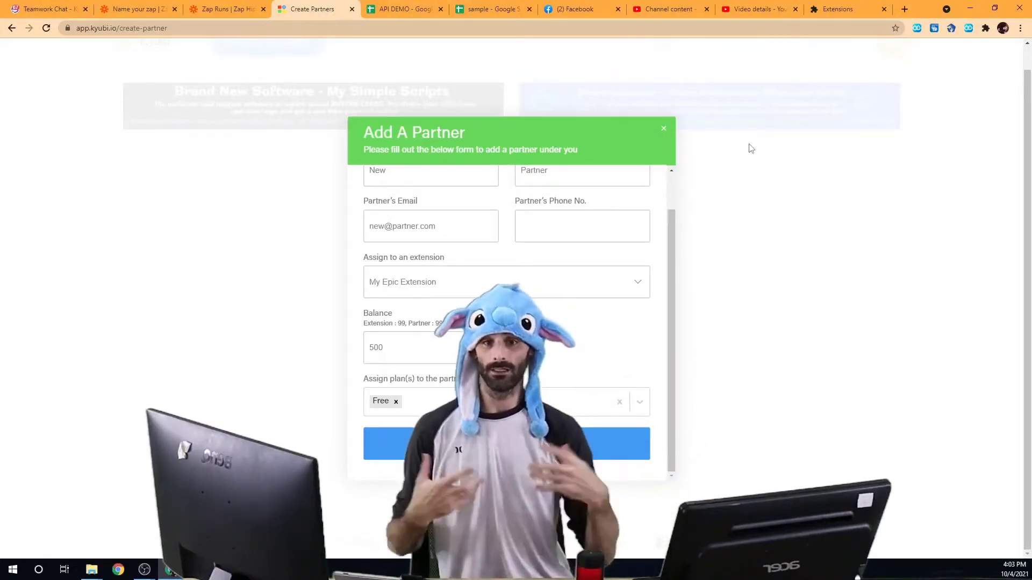
Step: Close the Add A Partner form to return to the Partners List
click(830, 227)
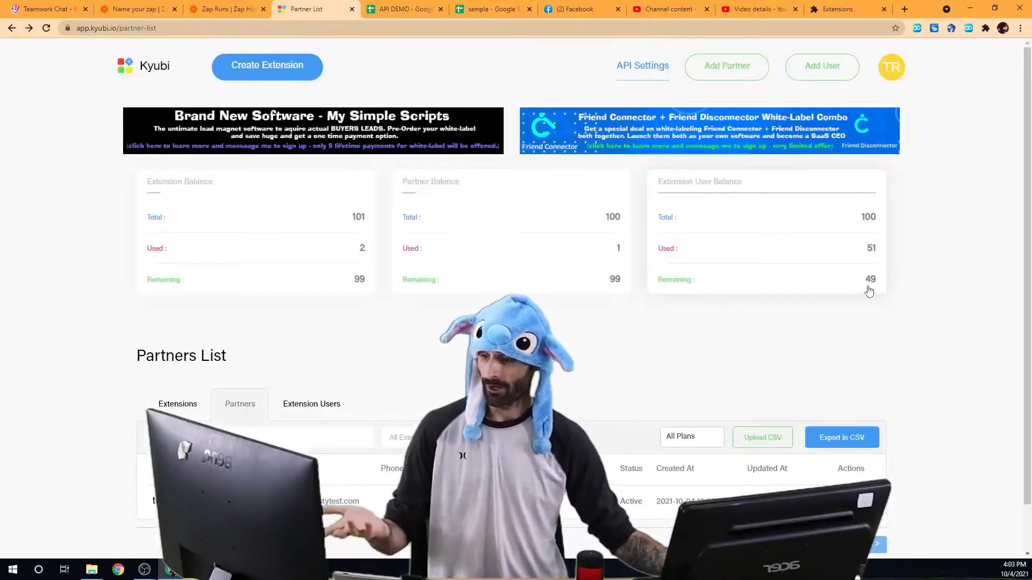